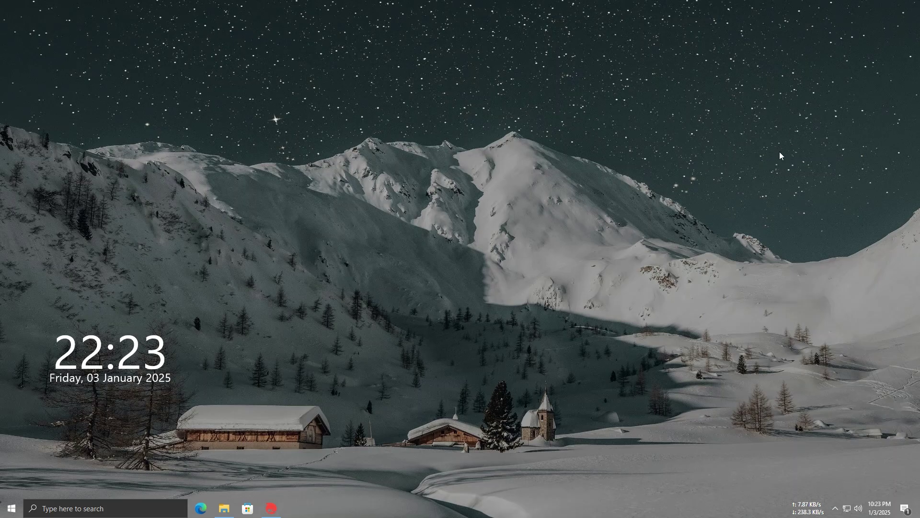
pyautogui.click(224, 512)
pyautogui.click(232, 217)
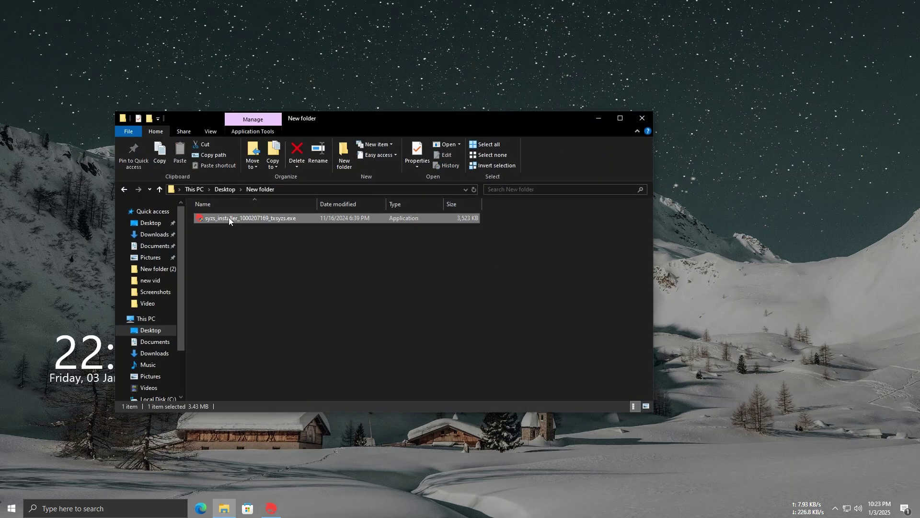
pyautogui.rightClick(227, 218)
pyautogui.click(249, 215)
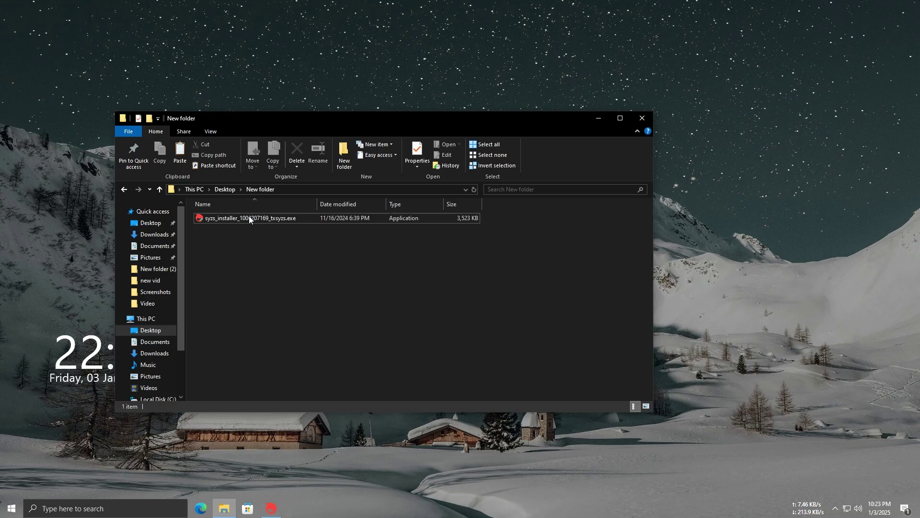
pyautogui.click(637, 118)
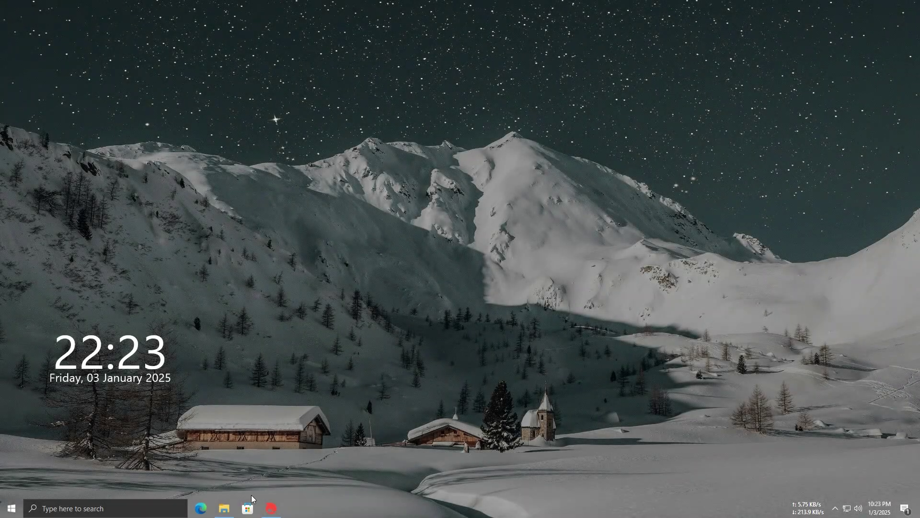
pyautogui.click(224, 509)
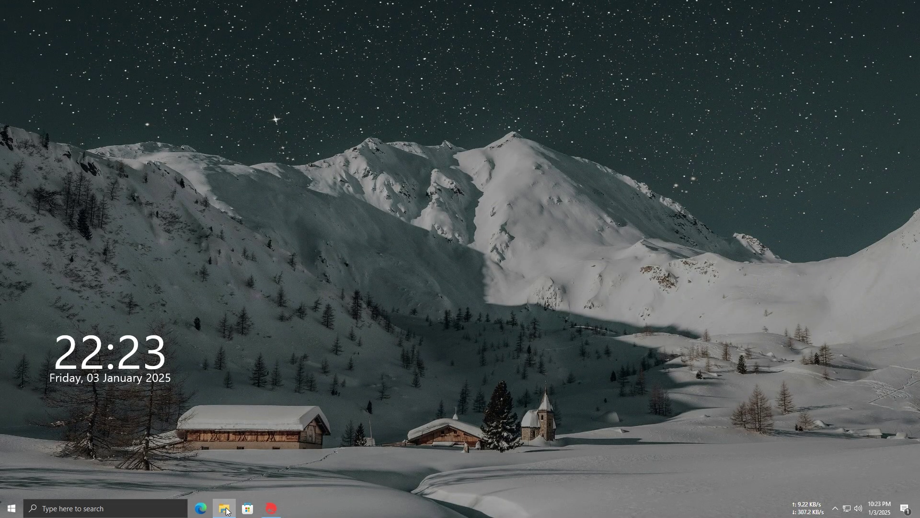
pyautogui.rightClick(228, 218)
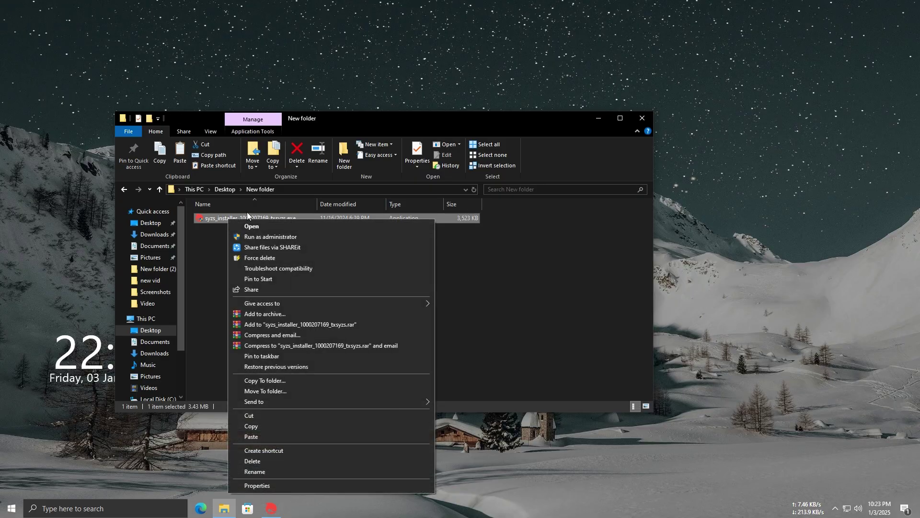
pyautogui.click(479, 247)
pyautogui.click(478, 247)
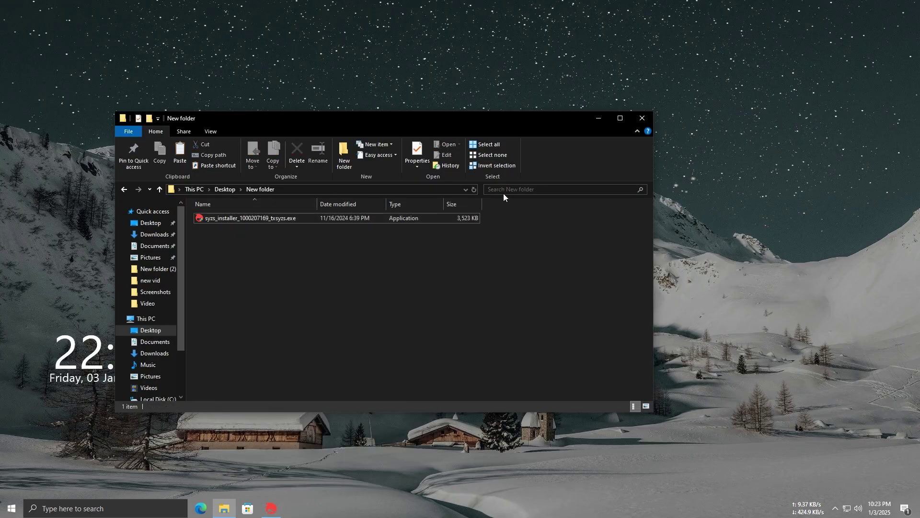
pyautogui.rightClick(228, 219)
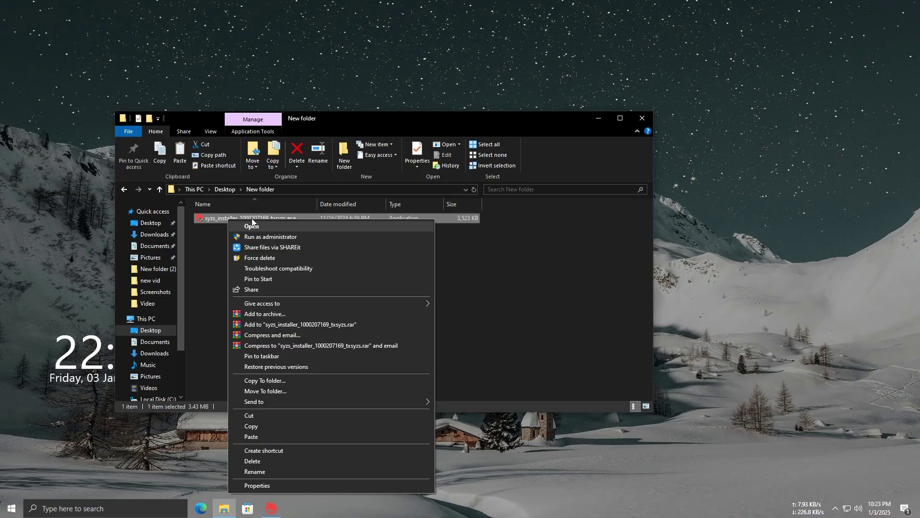
pyautogui.click(480, 243)
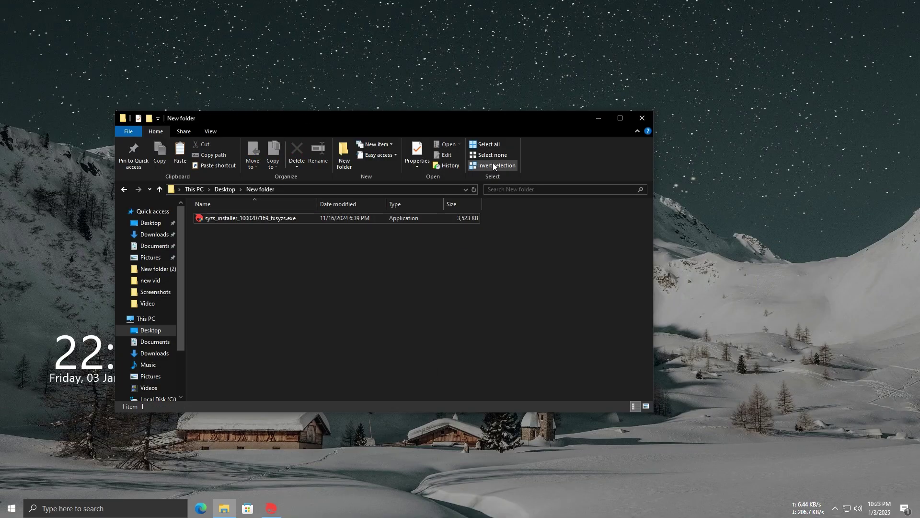
pyautogui.click(641, 118)
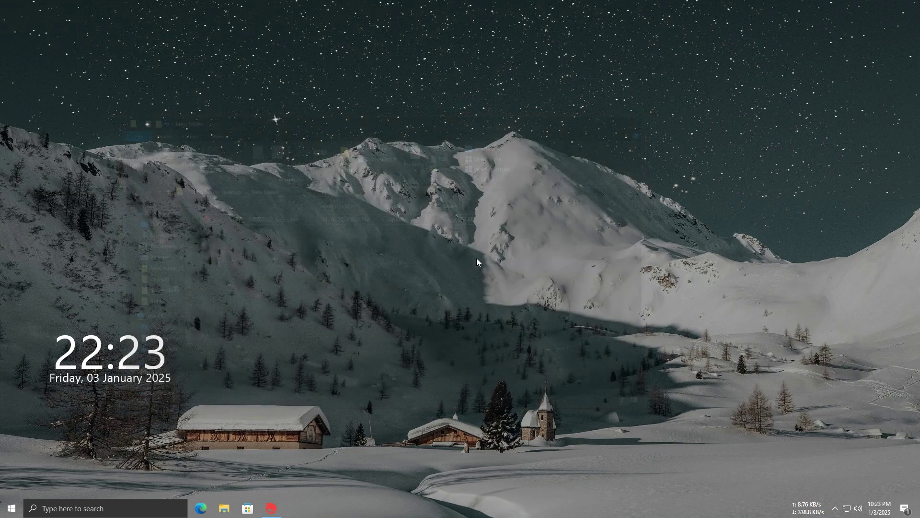
# - Bring up the Tencent game assistant, then launch Registry Editor with the regedit command and place its window fully on screen
pyautogui.click(271, 508)
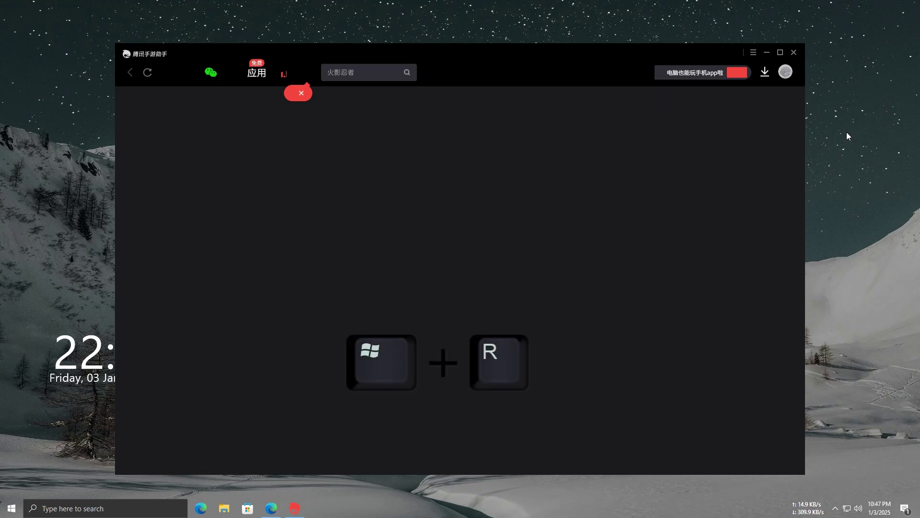
pyautogui.press('super+r')
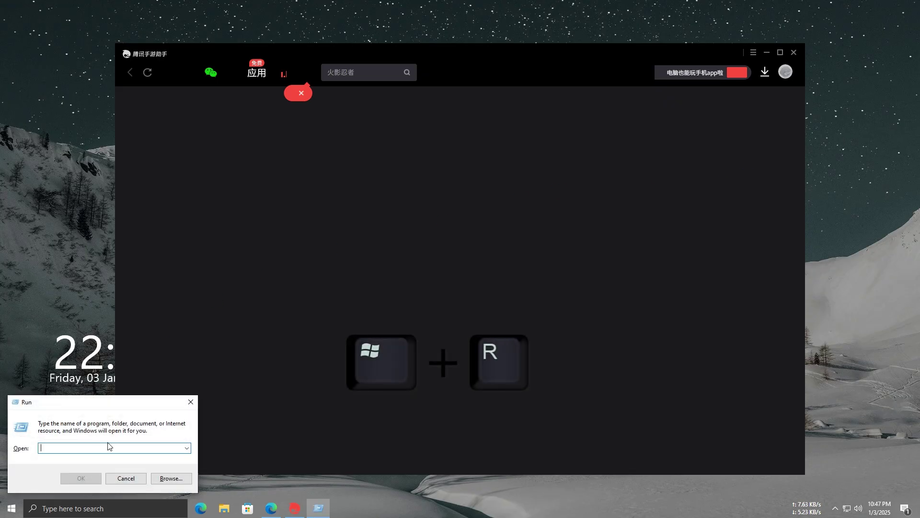
pyautogui.write('regedit')
pyautogui.press('Return')
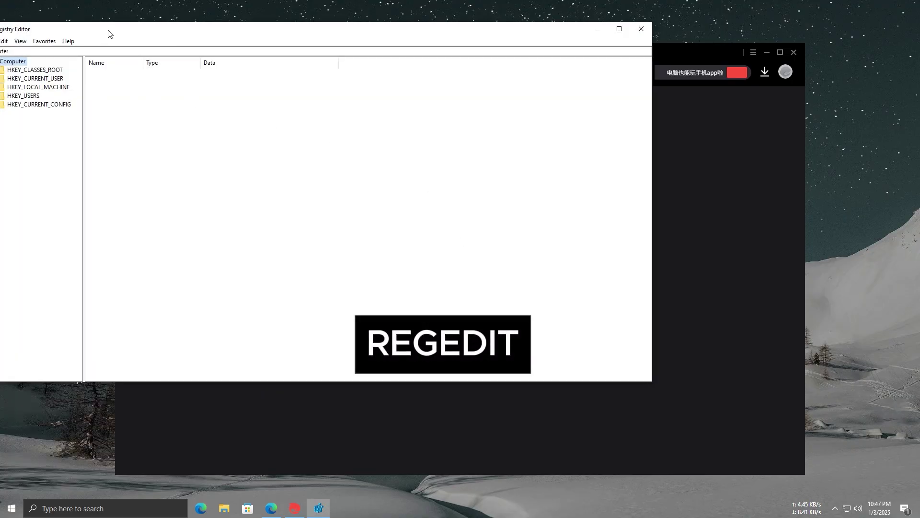
pyautogui.moveTo(109, 33); pyautogui.dragTo(253, 32)
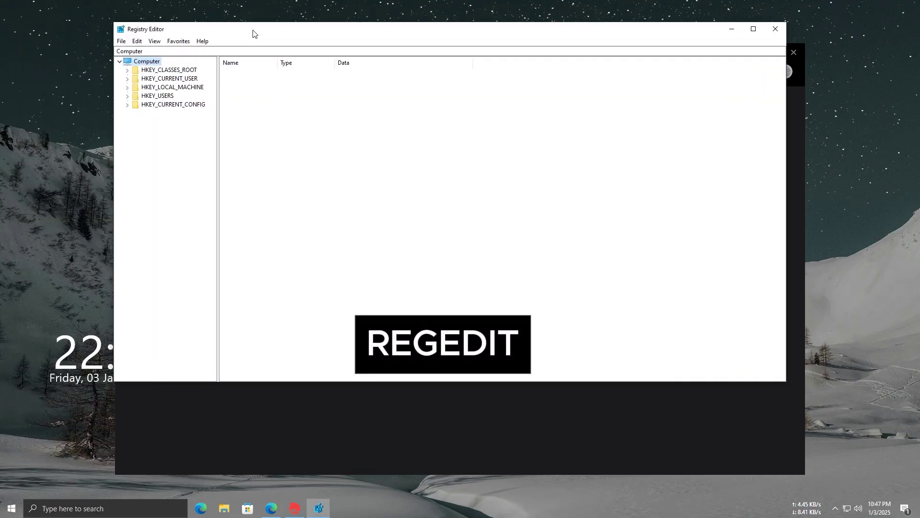
# - Navigate the registry to the key HKEY_CURRENT_USER\SOFTWARE\Tencent\MobileGamePC
pyautogui.click(128, 79)
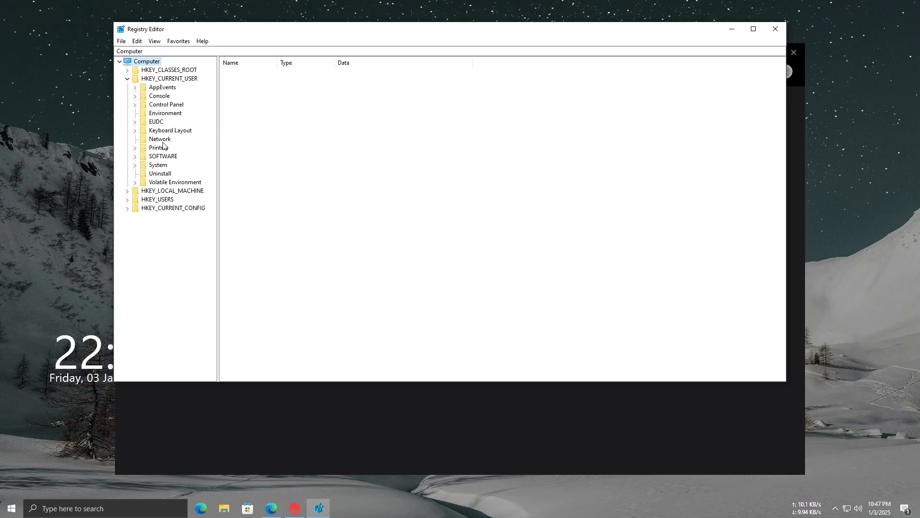
pyautogui.click(135, 157)
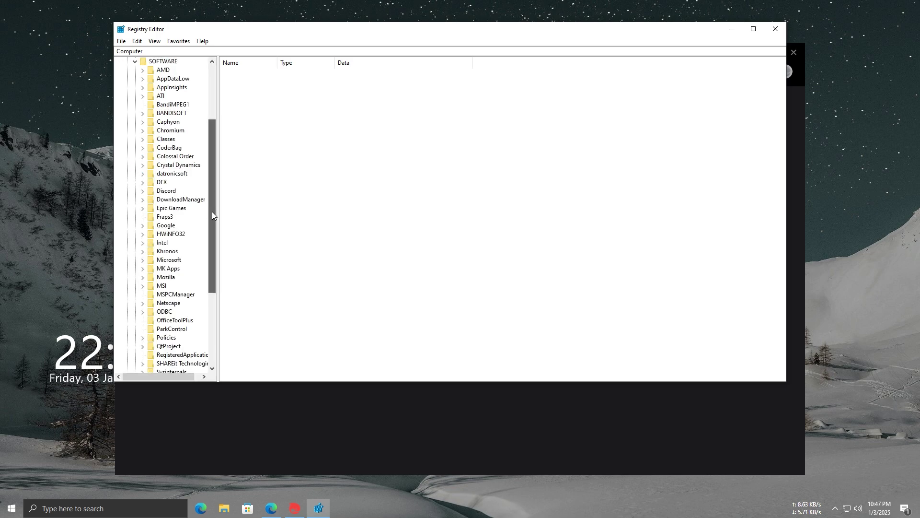
pyautogui.moveTo(212, 211); pyautogui.dragTo(209, 282)
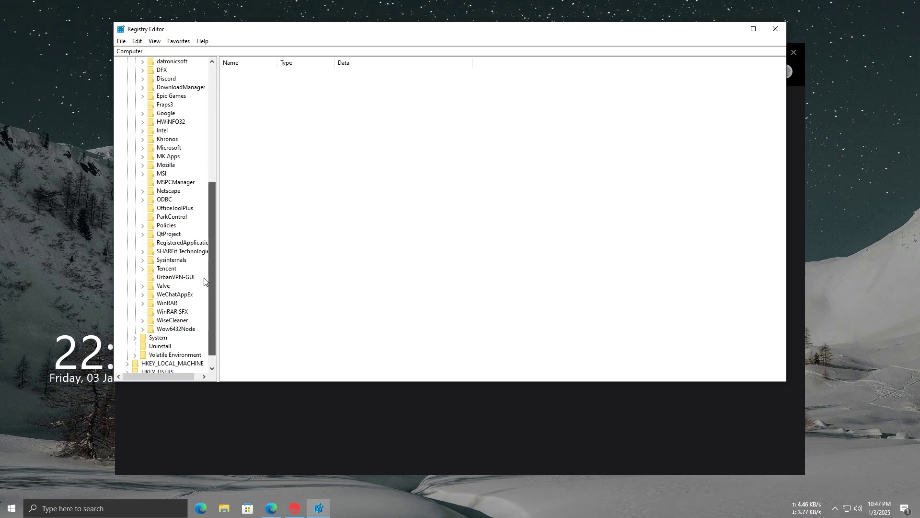
pyautogui.click(159, 262)
pyautogui.click(164, 272)
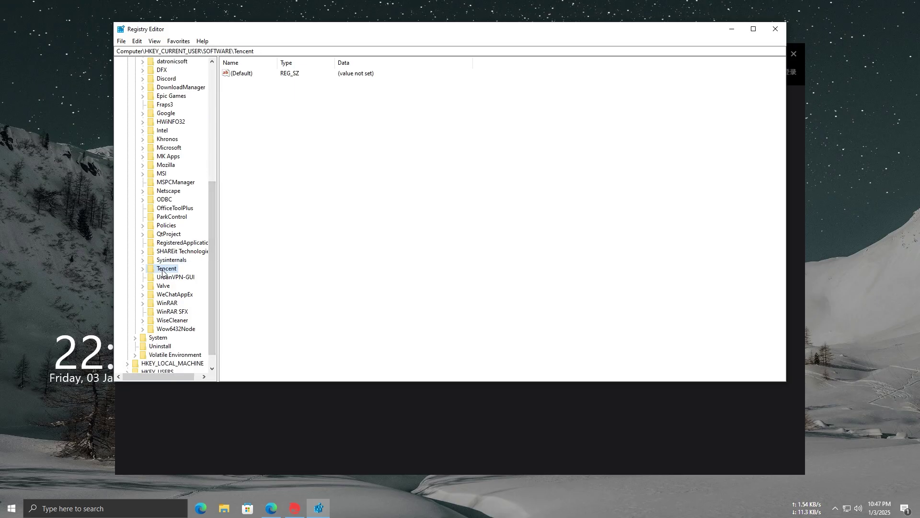
pyautogui.click(143, 270)
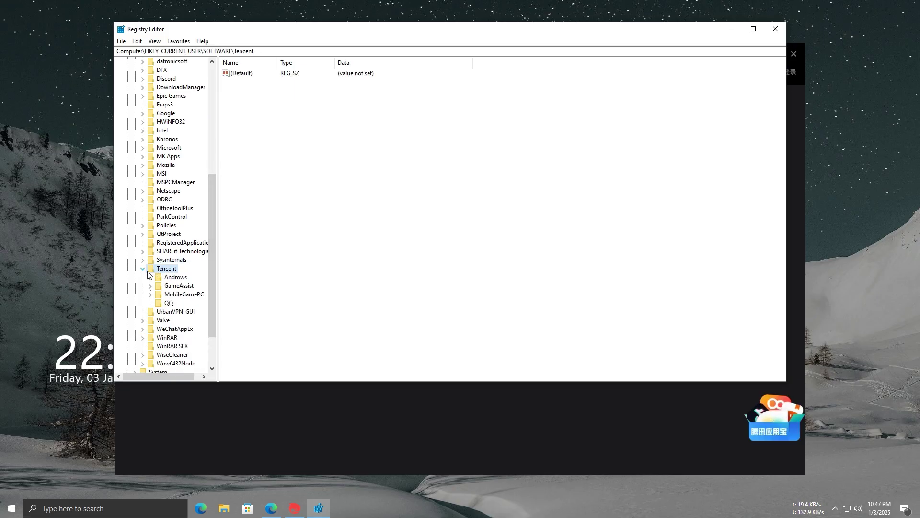
pyautogui.click(167, 295)
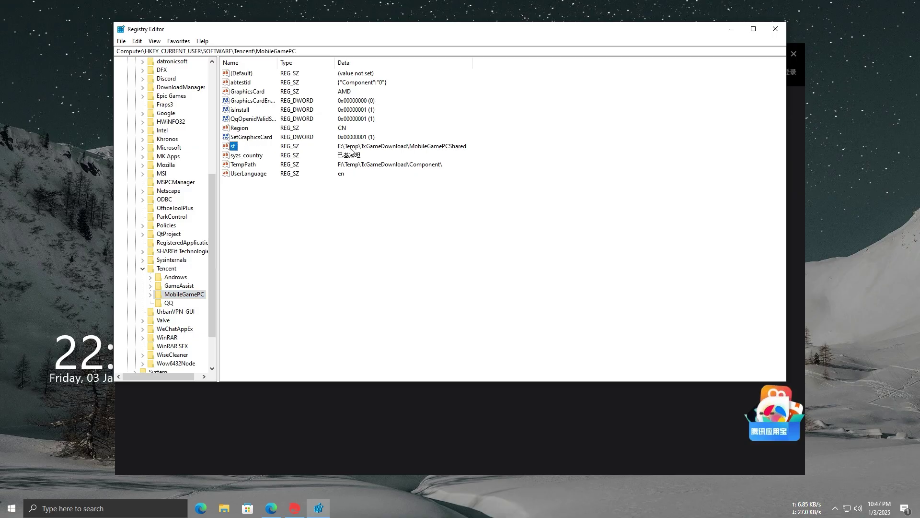
# - Set the sf string value to D:\Temp\TxGameDownload\MobileGamePCShared
pyautogui.doubleClick(266, 147)
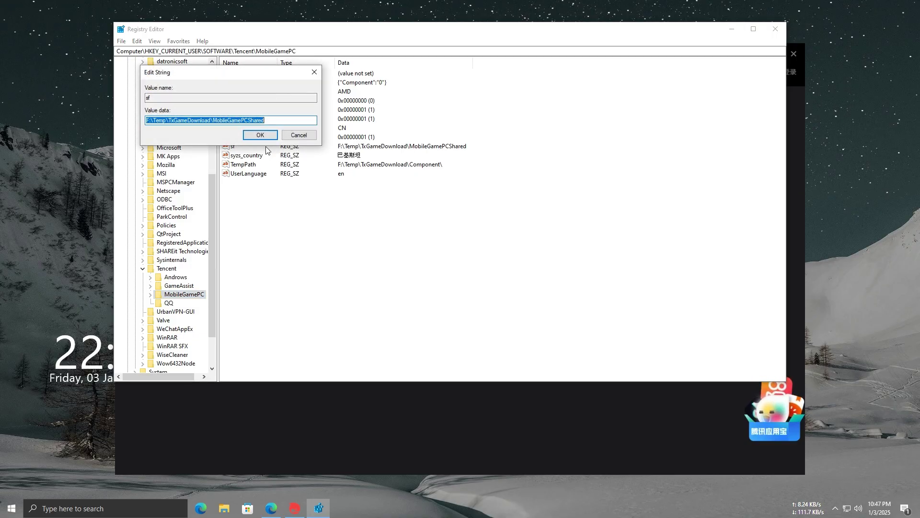
pyautogui.click(148, 121)
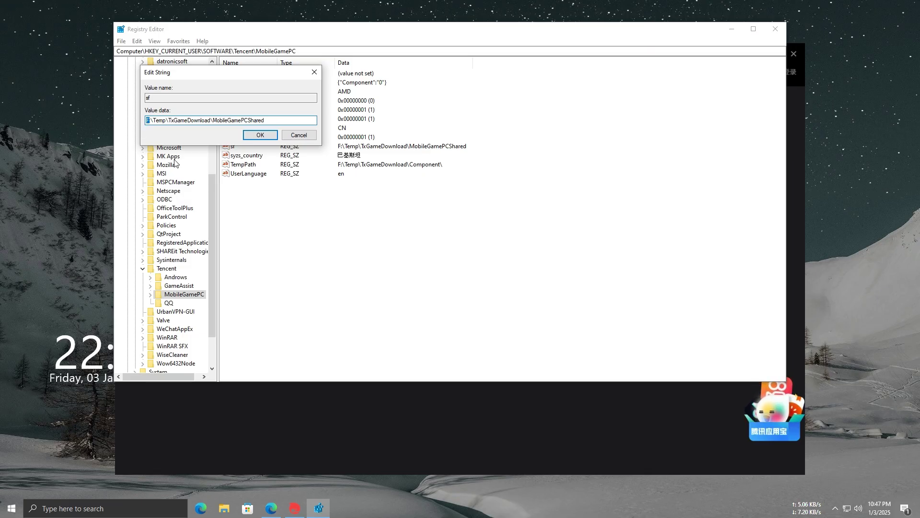
pyautogui.write('D')
pyautogui.click(260, 135)
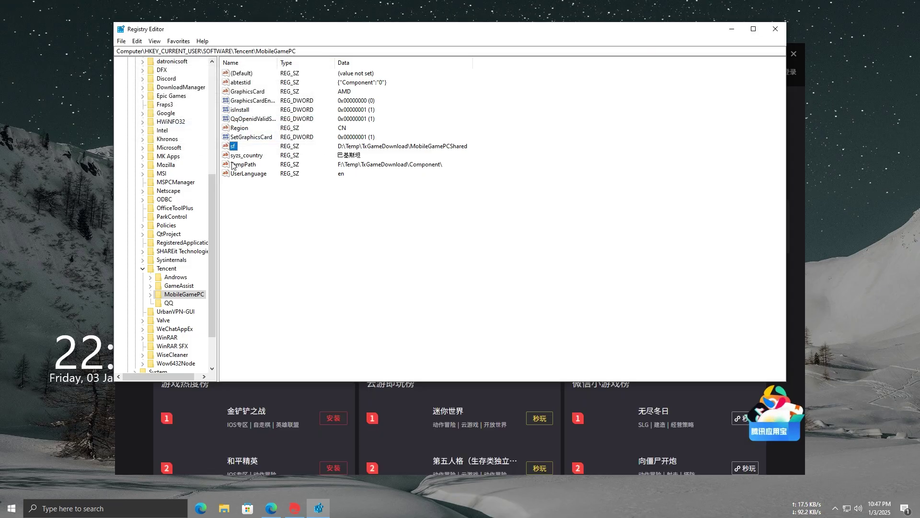
# - Set the TempPath string value to D:\Temp\TxGameDownload\Component\ and close Registry Editor
pyautogui.doubleClick(234, 165)
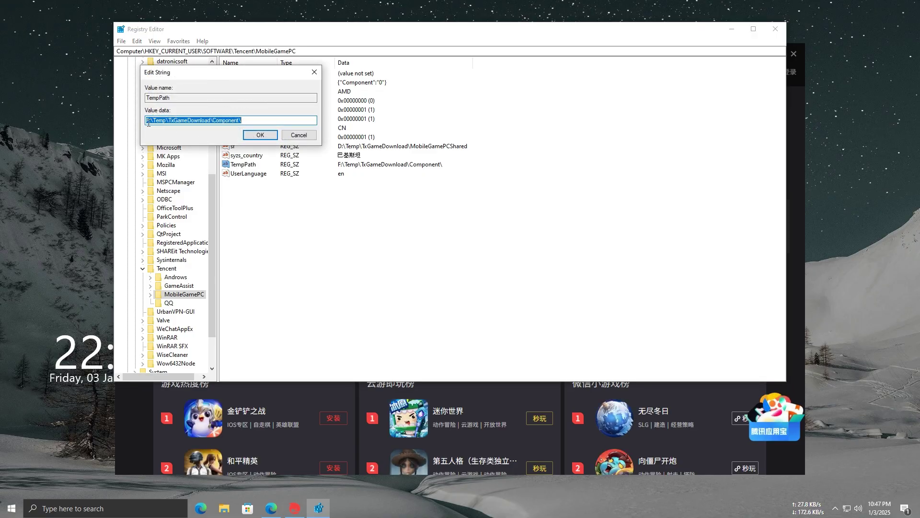
pyautogui.moveTo(146, 123); pyautogui.dragTo(148, 124)
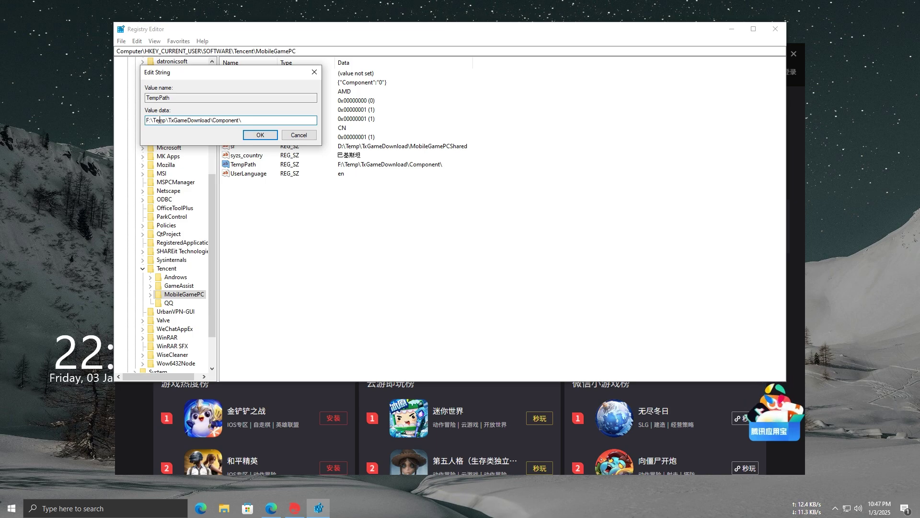
pyautogui.press('BackSpace')
pyautogui.write('D:')
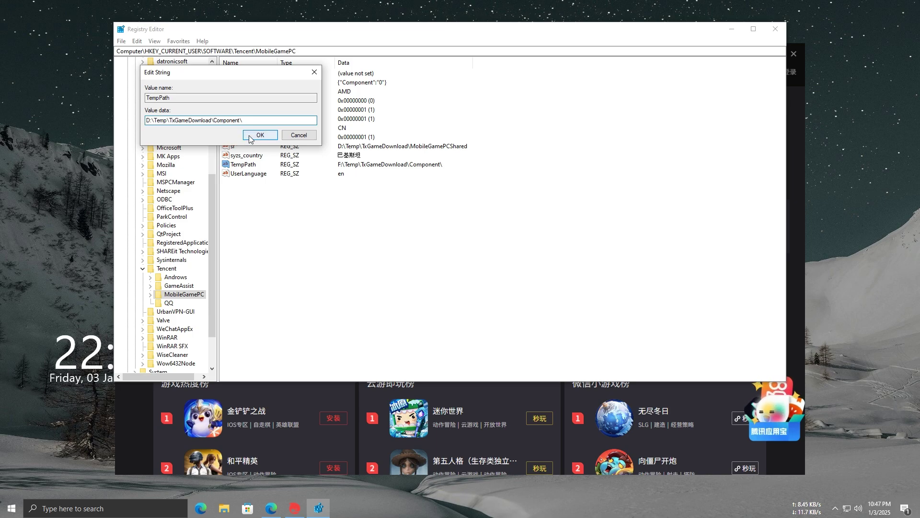
pyautogui.click(259, 135)
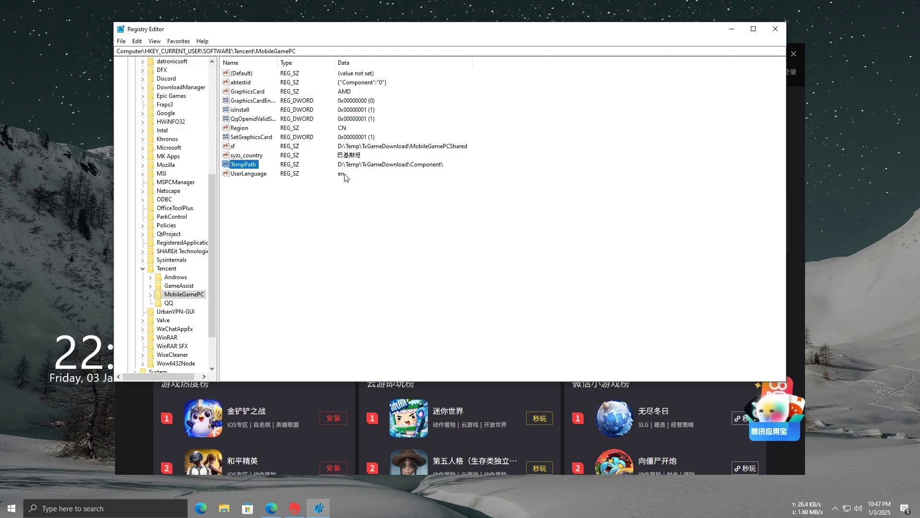
pyautogui.click(775, 28)
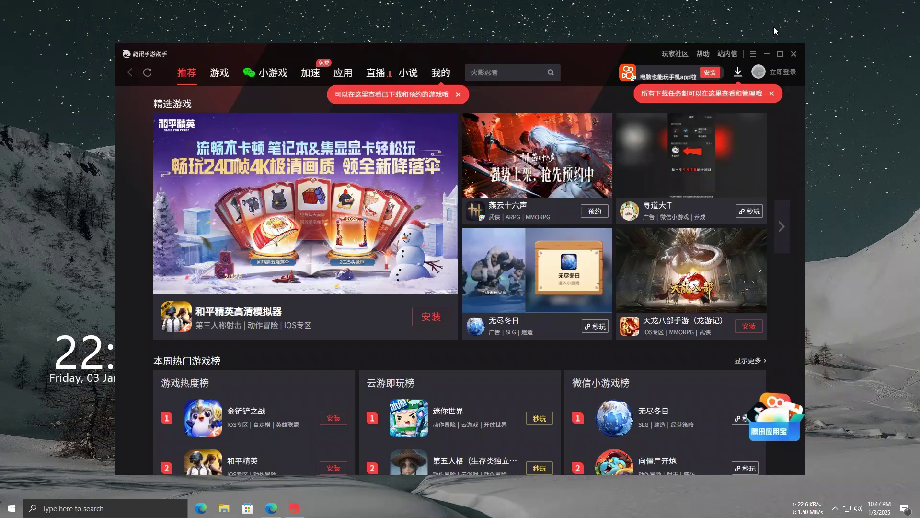
# - Dismiss the download tip, start installing 和平精英 from the weekly popular games chart, and show the install manager
pyautogui.click(771, 93)
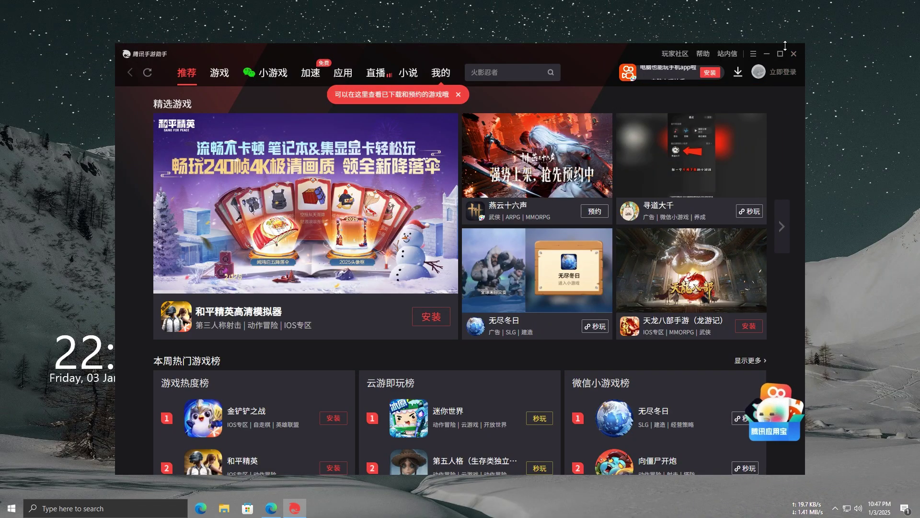
pyautogui.moveTo(778, 59); pyautogui.dragTo(806, 53)
pyautogui.moveTo(830, 105); pyautogui.dragTo(829, 127)
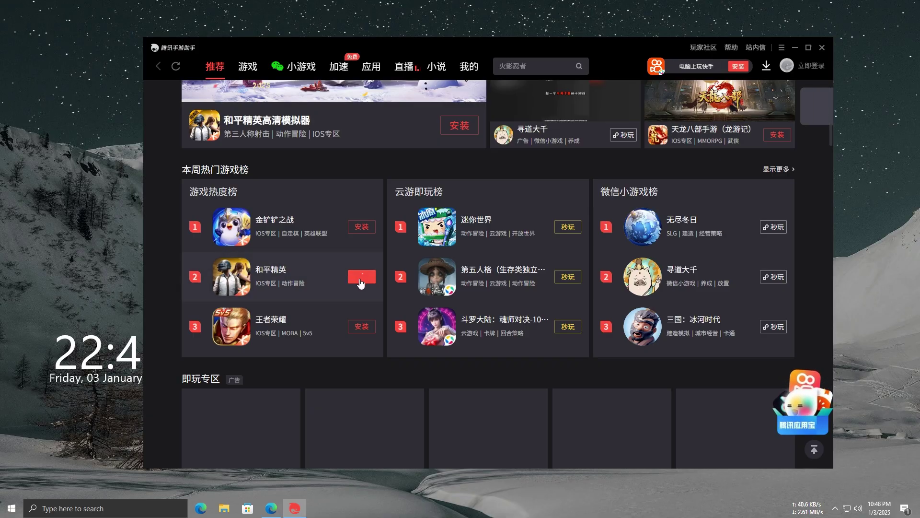
pyautogui.click(767, 68)
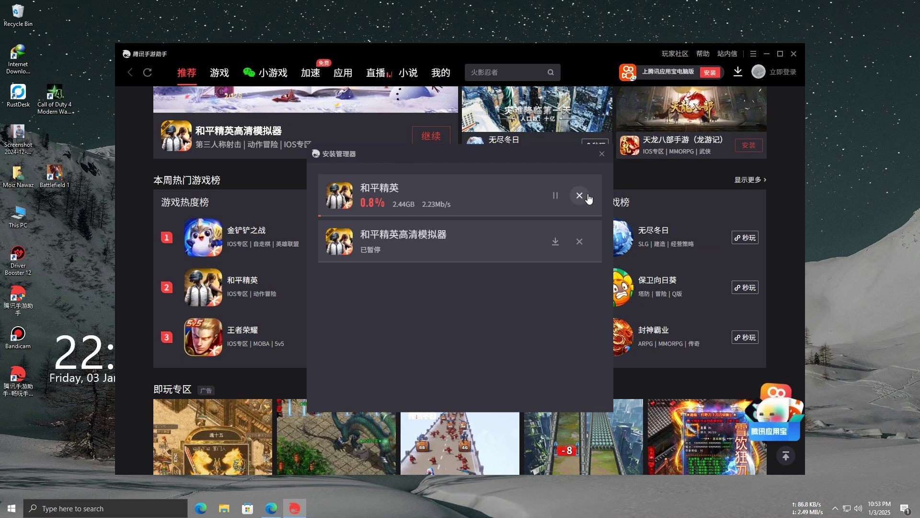
pyautogui.click(579, 242)
pyautogui.click(527, 277)
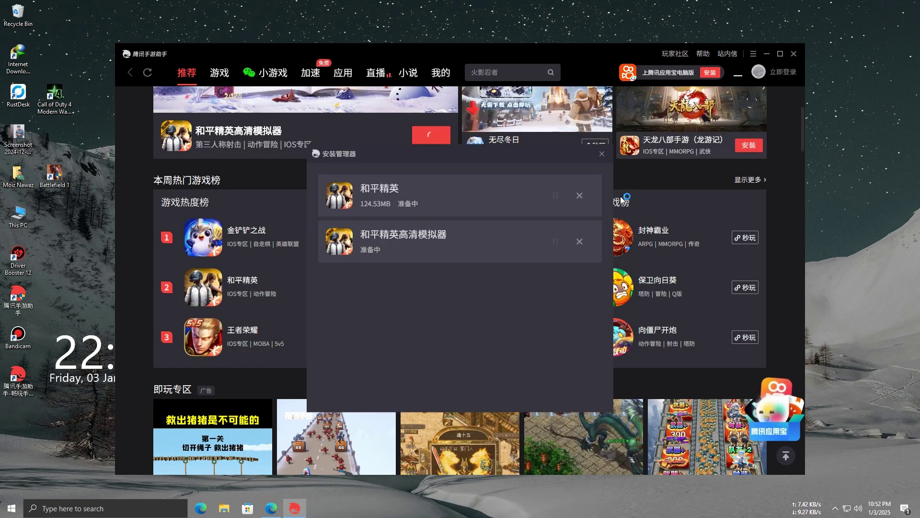
pyautogui.click(579, 242)
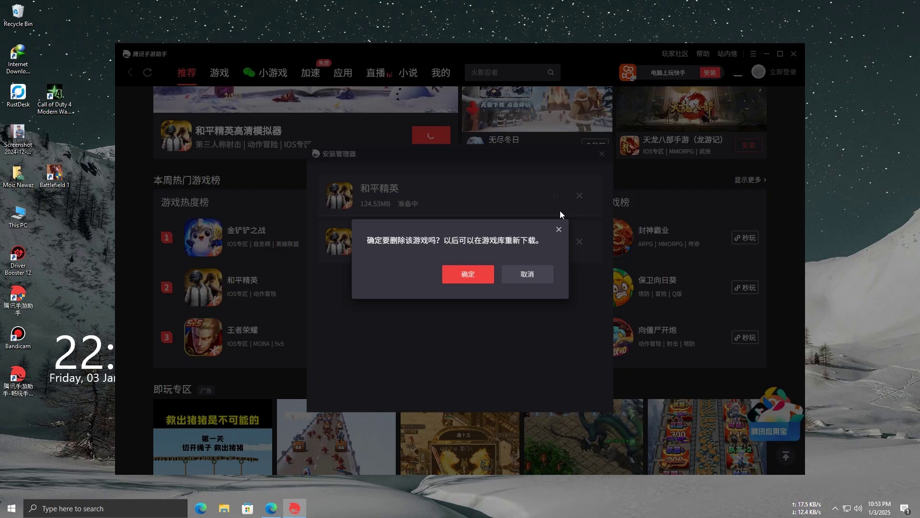
pyautogui.click(559, 229)
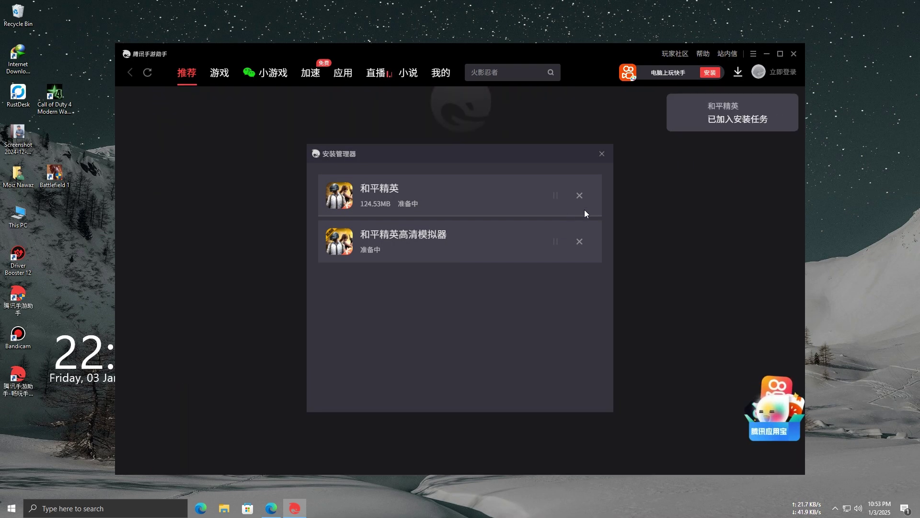
# - Retry the failed 和平精英 download and cancel the prompt to delete the 和平精英高清模拟器 install task
pyautogui.click(579, 242)
pyautogui.click(467, 277)
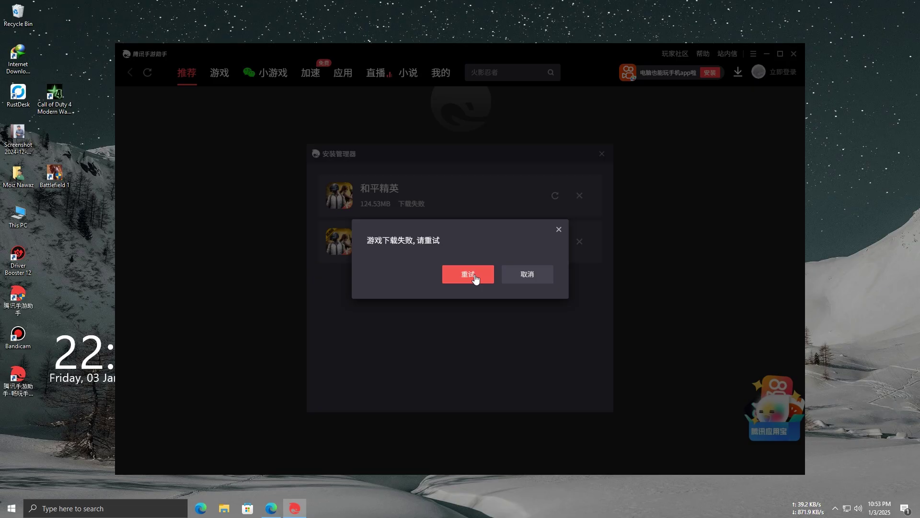
pyautogui.click(481, 285)
pyautogui.click(579, 242)
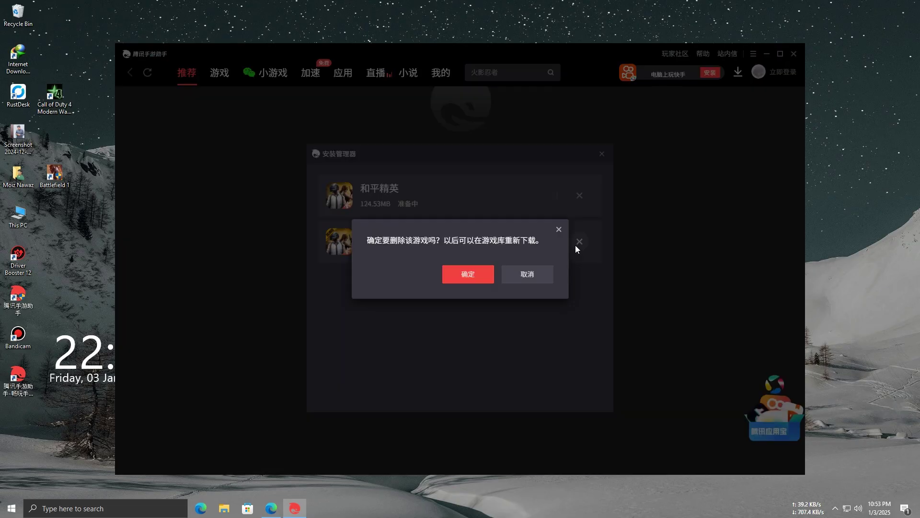
pyautogui.click(526, 278)
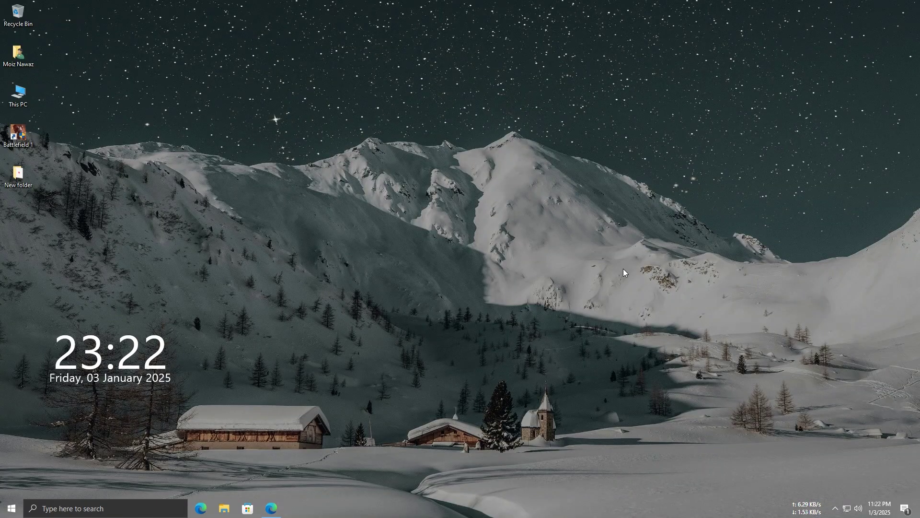
# - Switch to File Explorer and open the folder D:\Program Files\TxGameAssistant\ui
pyautogui.click(230, 511)
pyautogui.doubleClick(370, 300)
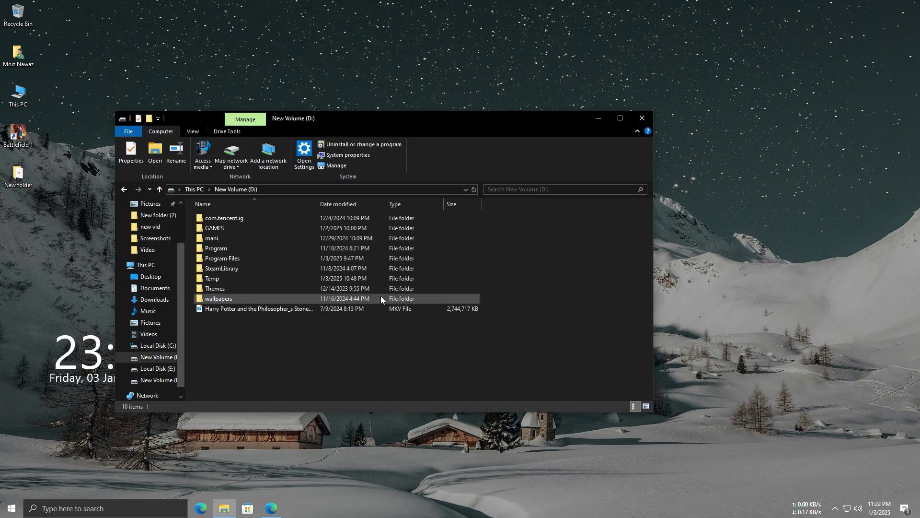
pyautogui.doubleClick(230, 260)
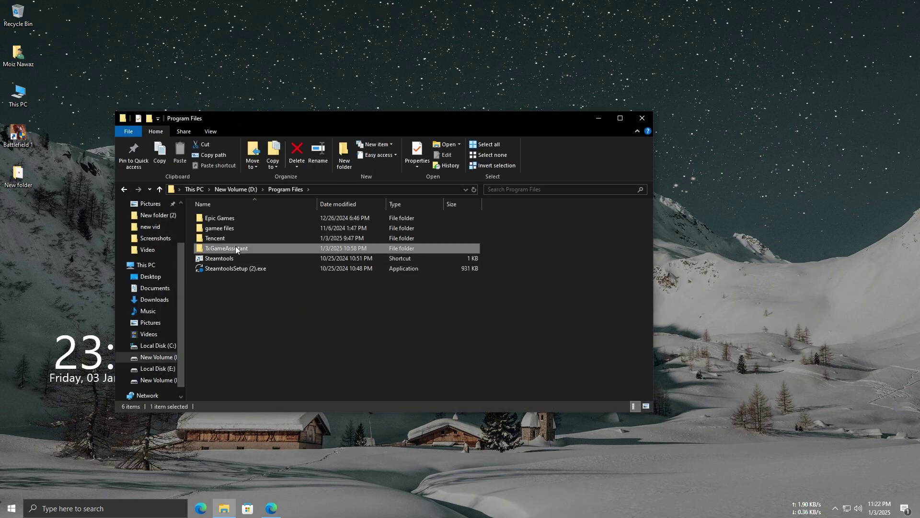
pyautogui.doubleClick(236, 248)
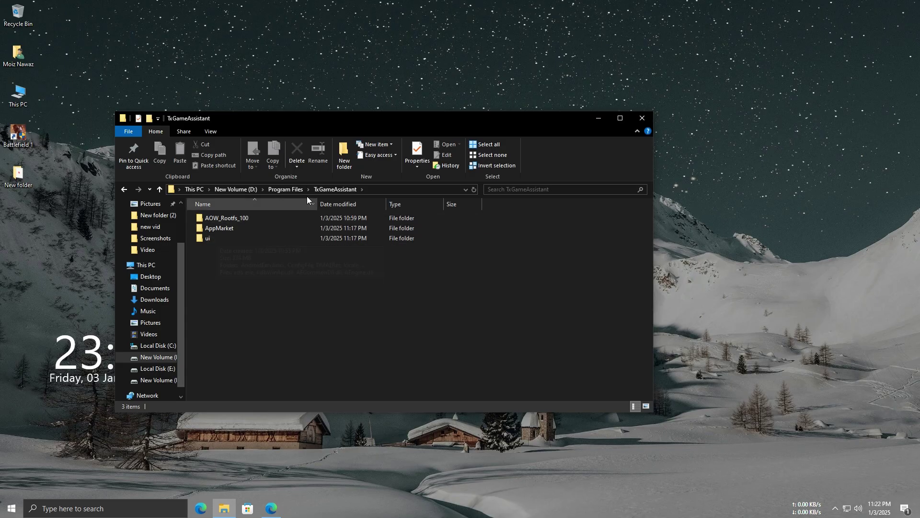
pyautogui.doubleClick(209, 238)
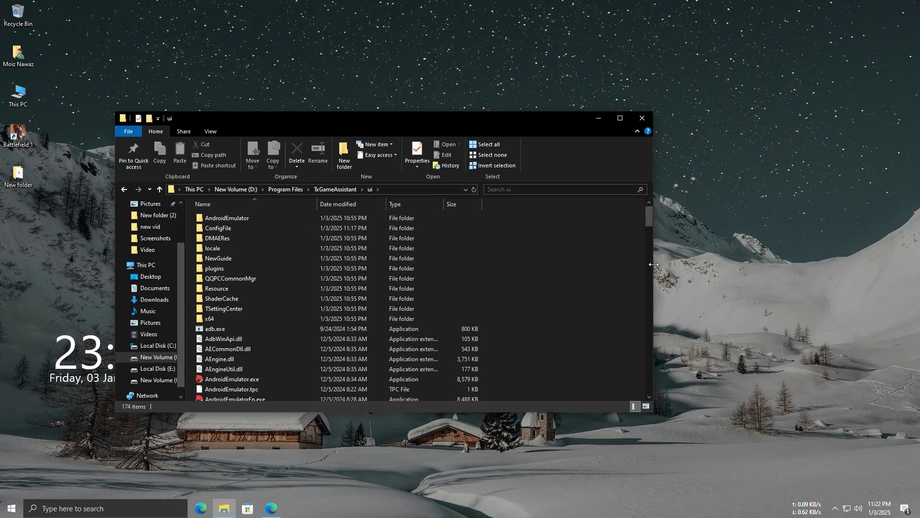
# - Create a desktop shortcut to AndroidEmulatorEx.exe from the ui folder and close File Explorer
pyautogui.moveTo(651, 219); pyautogui.dragTo(650, 233)
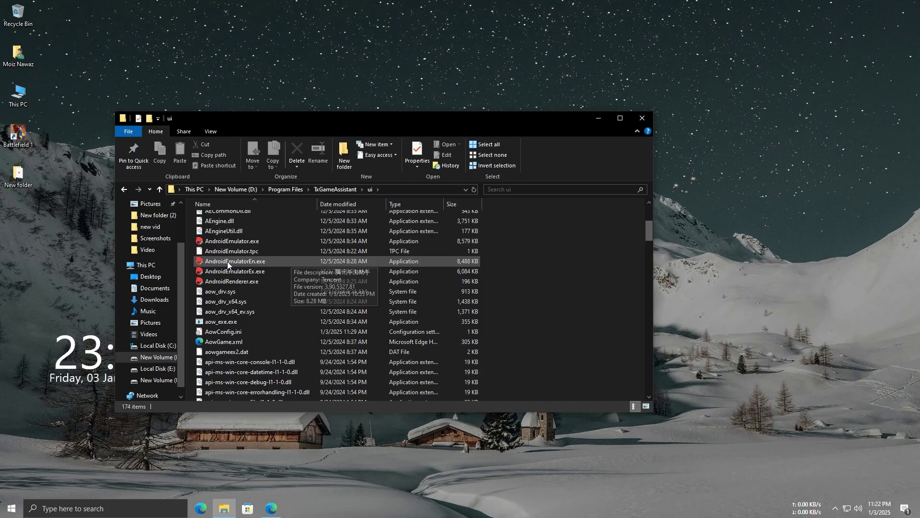
pyautogui.rightClick(233, 270)
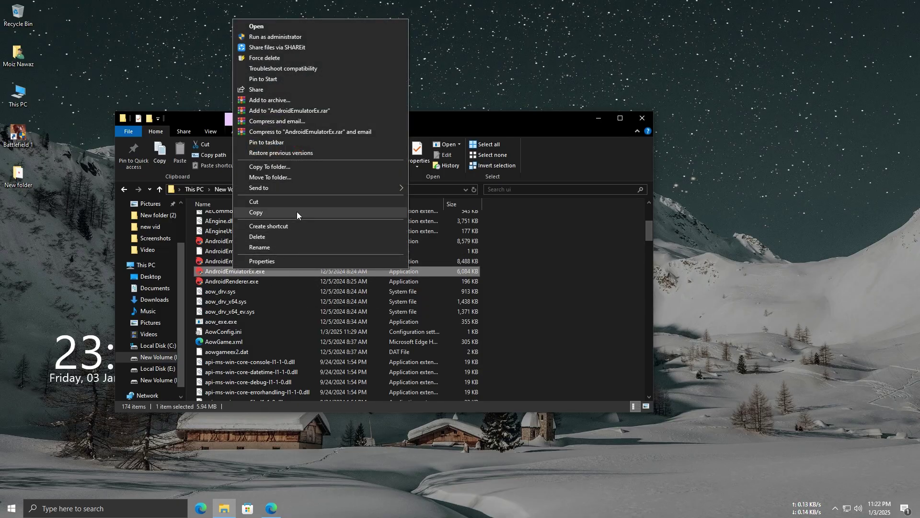
pyautogui.moveTo(317, 191)
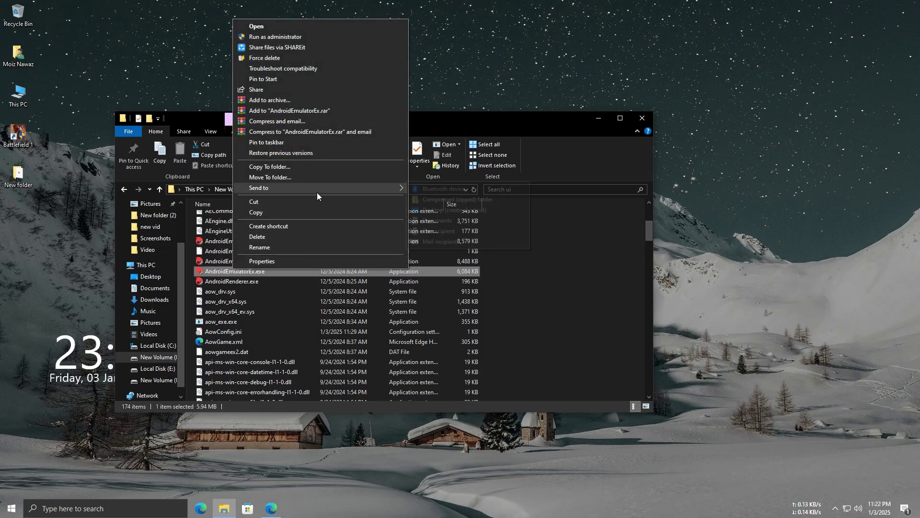
pyautogui.click(444, 210)
pyautogui.click(642, 118)
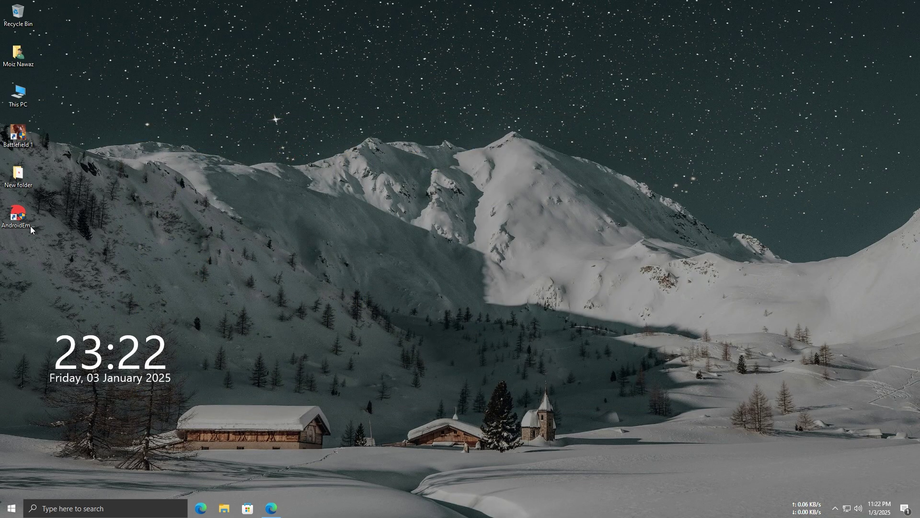
# - Append -vm 100 to the target of the AndroidEmulatorEx.exe desktop shortcut and save its properties
pyautogui.rightClick(13, 222)
pyautogui.click(15, 213)
pyautogui.rightClick(14, 213)
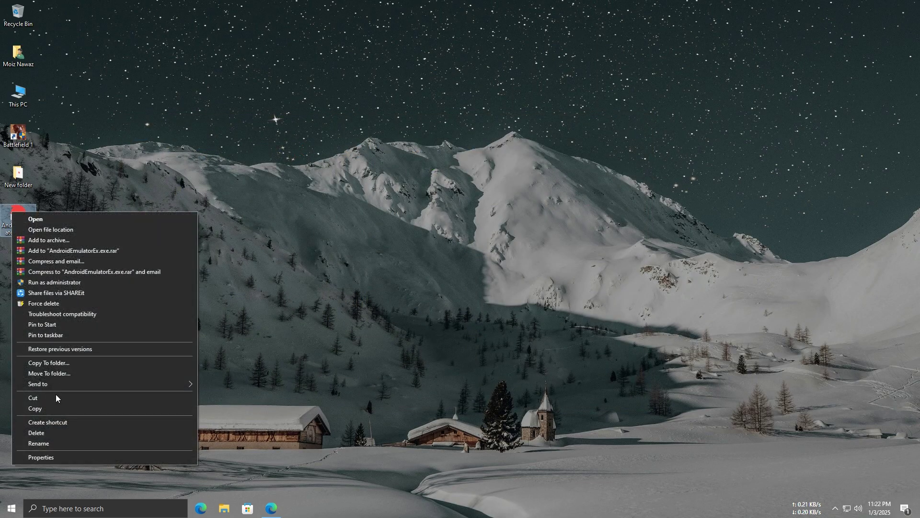
pyautogui.click(47, 456)
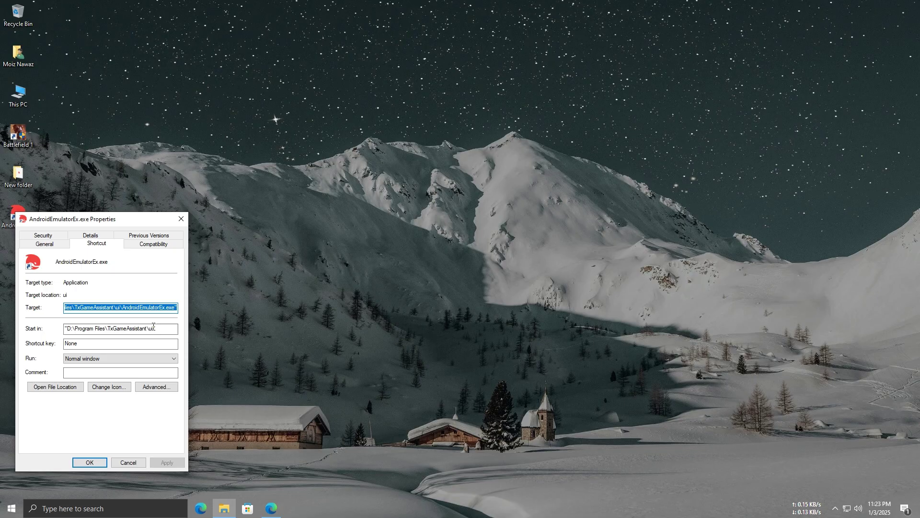
pyautogui.click(176, 307)
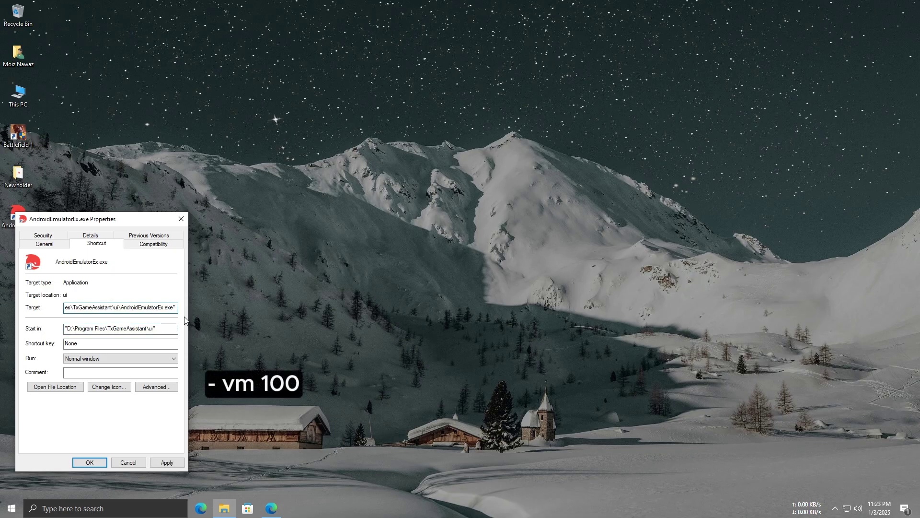
pyautogui.write('-vm 100')
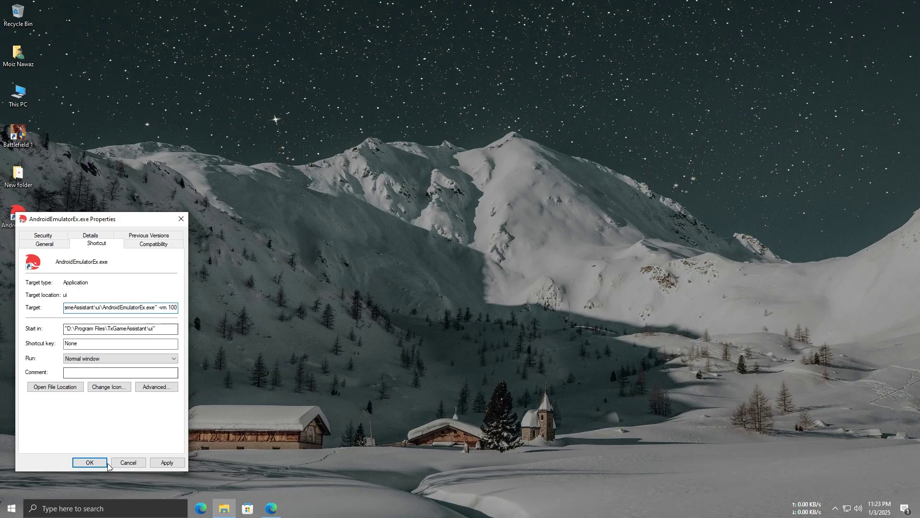
pyautogui.click(89, 462)
# - Launch the emulator from the AndroidEmulatorEx.exe desktop shortcut and dismiss the toolbox tip
pyautogui.rightClick(251, 137)
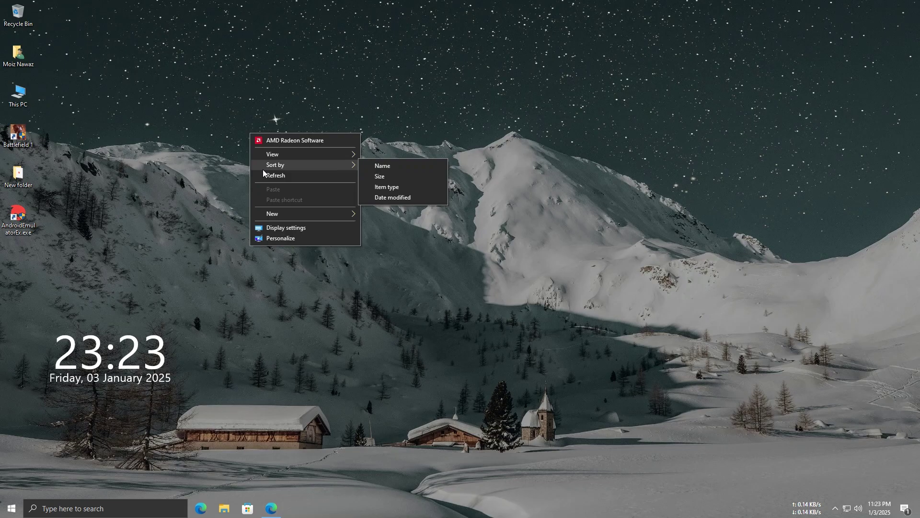
pyautogui.press('Escape')
pyautogui.rightClick(21, 219)
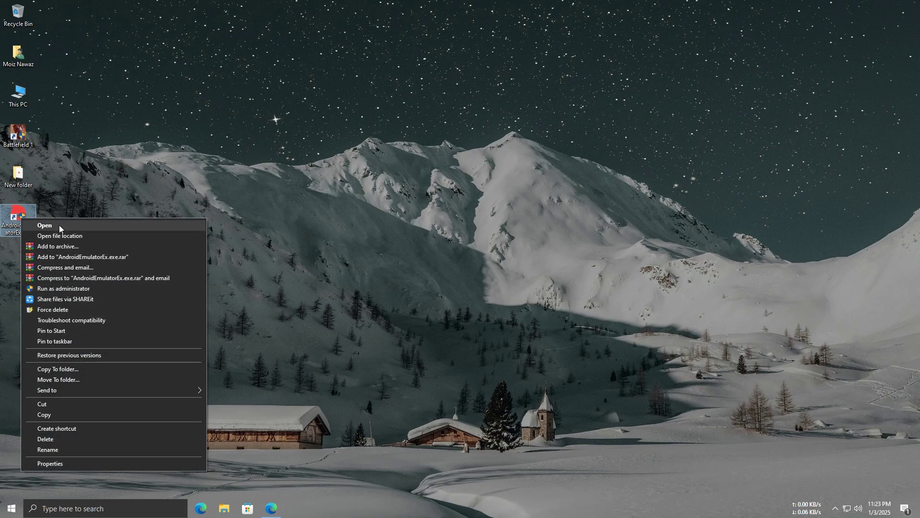
pyautogui.click(58, 226)
pyautogui.click(402, 322)
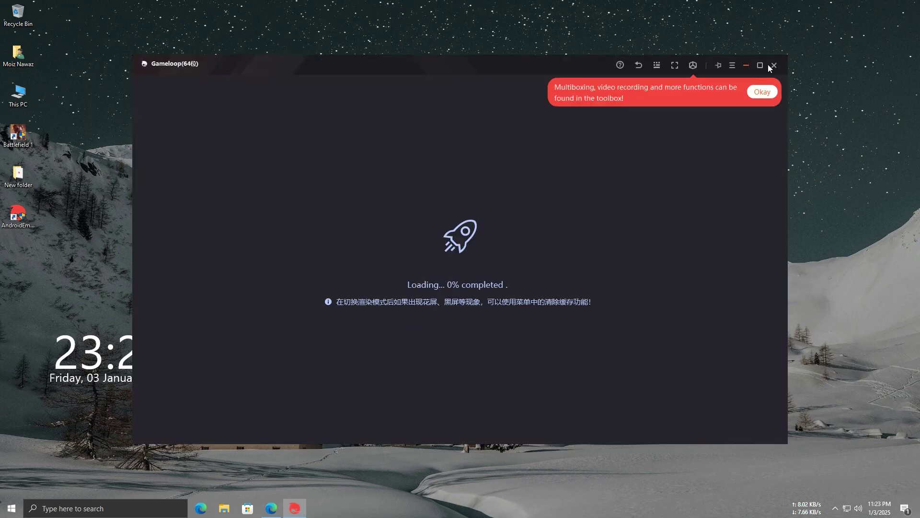
pyautogui.click(760, 92)
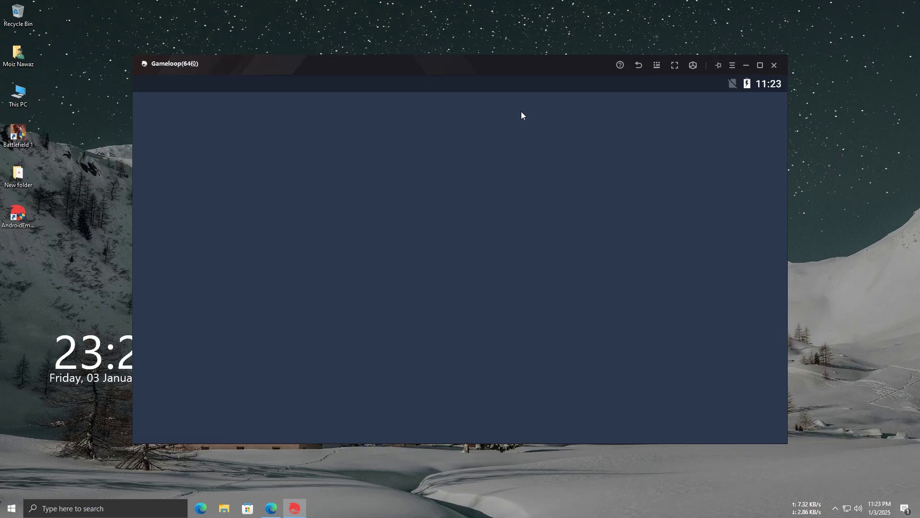
# - Open the Android system settings from the notification shade and back out of the Bluetooth page
pyautogui.moveTo(522, 84); pyautogui.dragTo(525, 99)
pyautogui.click(440, 266)
pyautogui.press('F9')
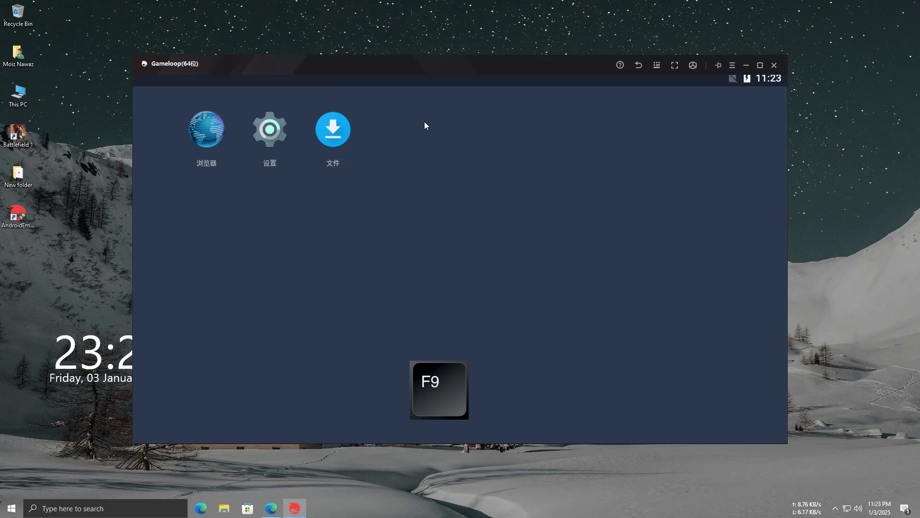
pyautogui.moveTo(425, 100); pyautogui.dragTo(423, 317)
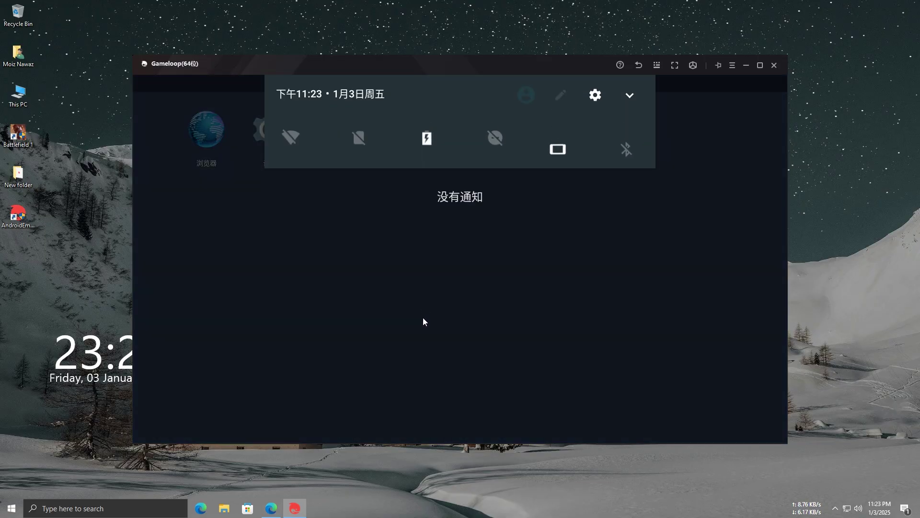
pyautogui.click(595, 96)
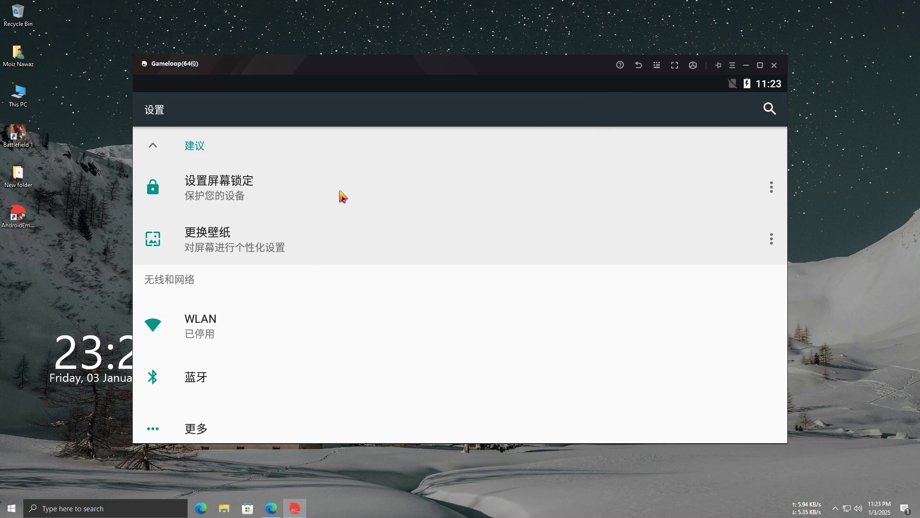
pyautogui.click(640, 68)
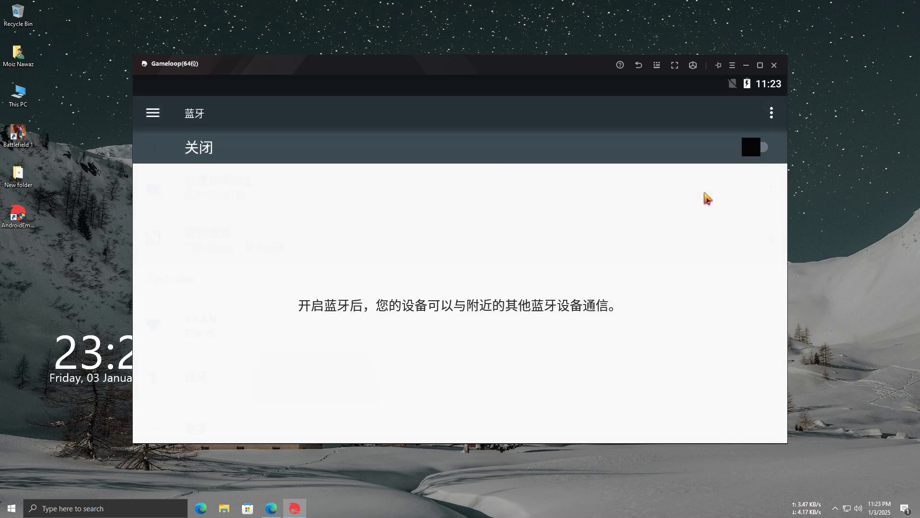
pyautogui.click(638, 66)
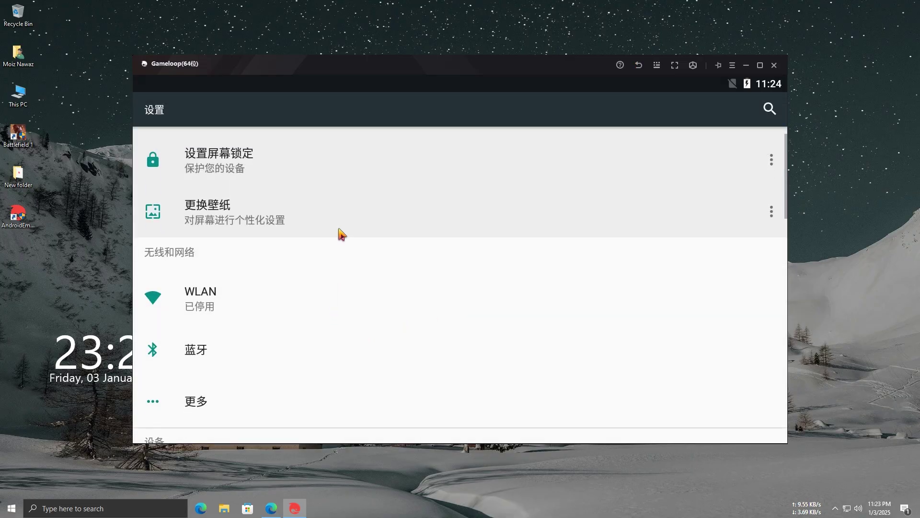
# - Add English (United States) to the Android language preferences under the language and input settings
pyautogui.scroll(-10, 339, 232)
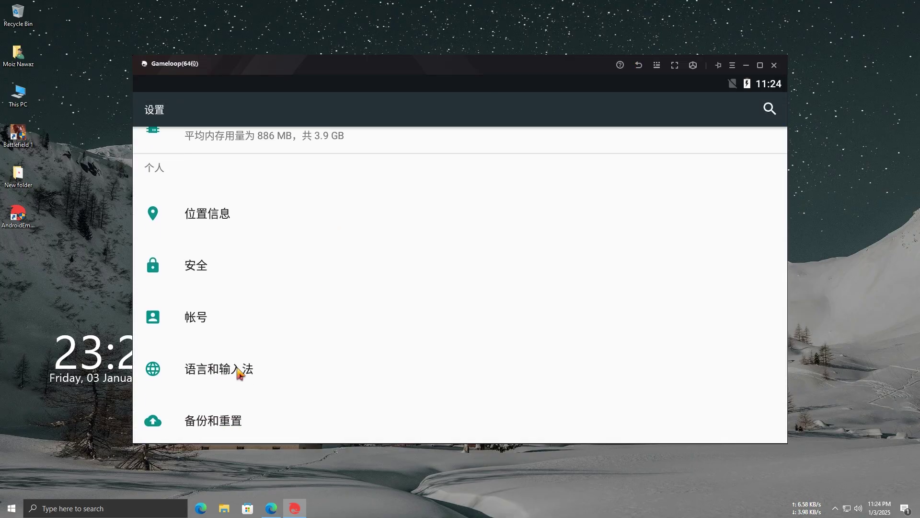
pyautogui.click(240, 373)
pyautogui.click(201, 173)
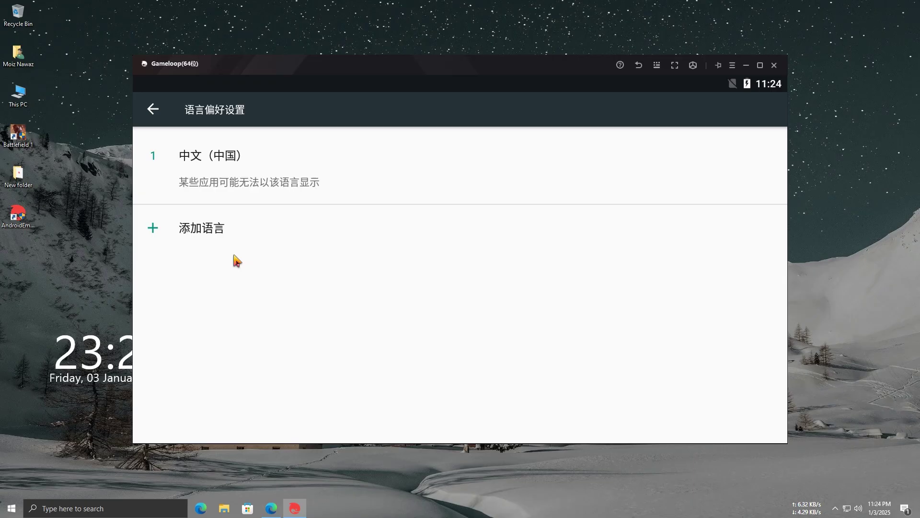
pyautogui.click(238, 237)
pyautogui.scroll(-5, 245, 225)
pyautogui.scroll(-15, 246, 236)
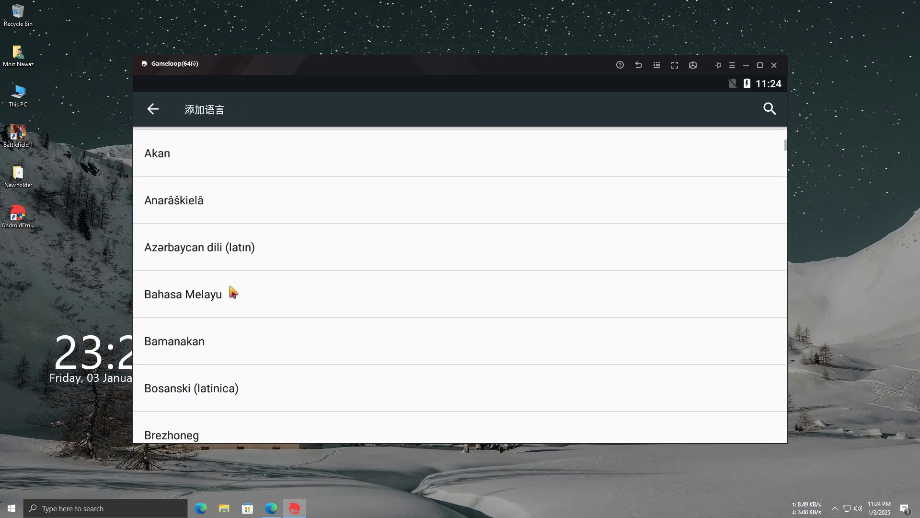
pyautogui.scroll(-8, 265, 273)
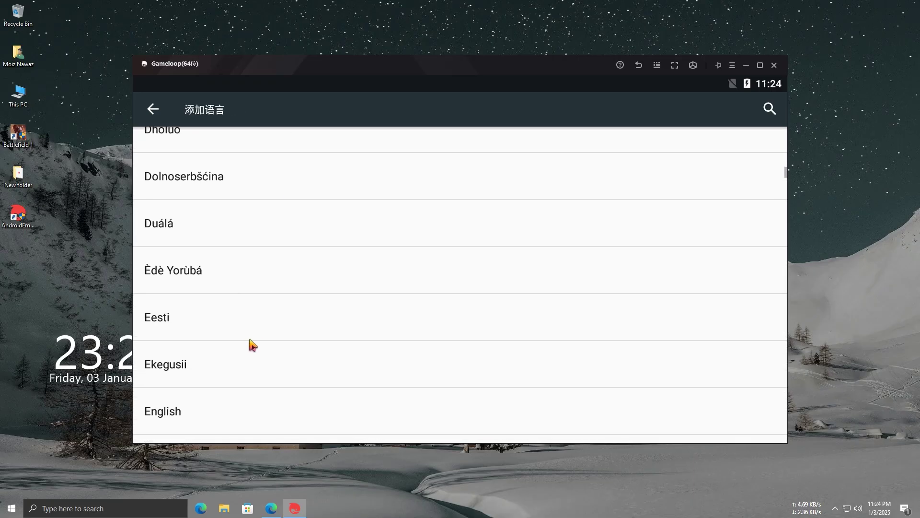
pyautogui.click(169, 196)
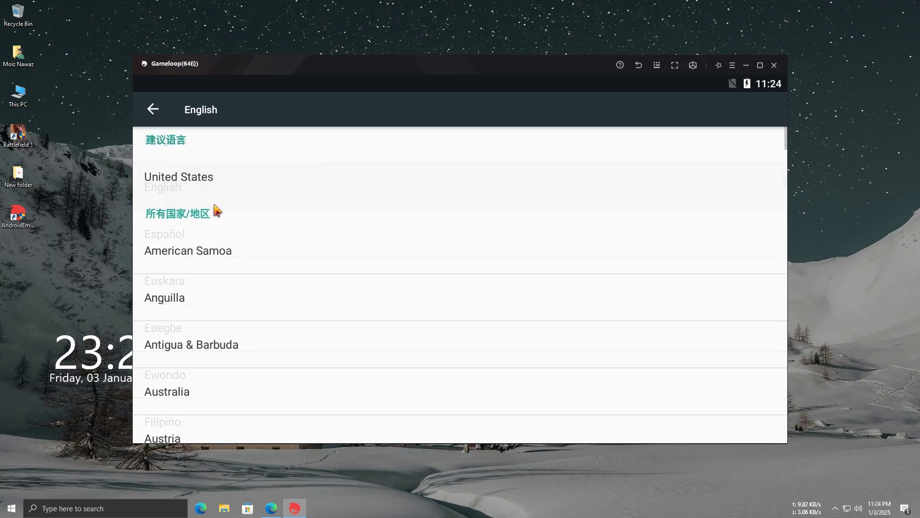
pyautogui.click(226, 199)
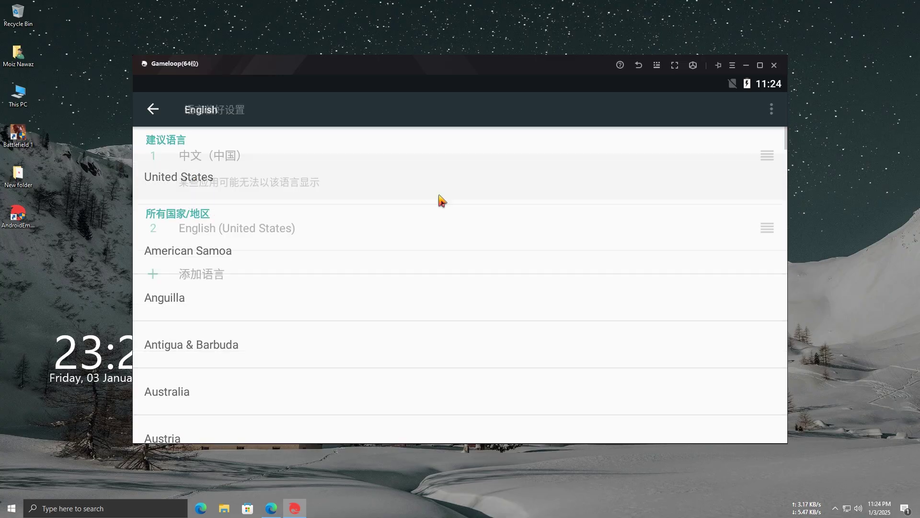
# - Remove 中文（中国） from the language preferences and confirm the removal
pyautogui.click(769, 111)
pyautogui.click(701, 117)
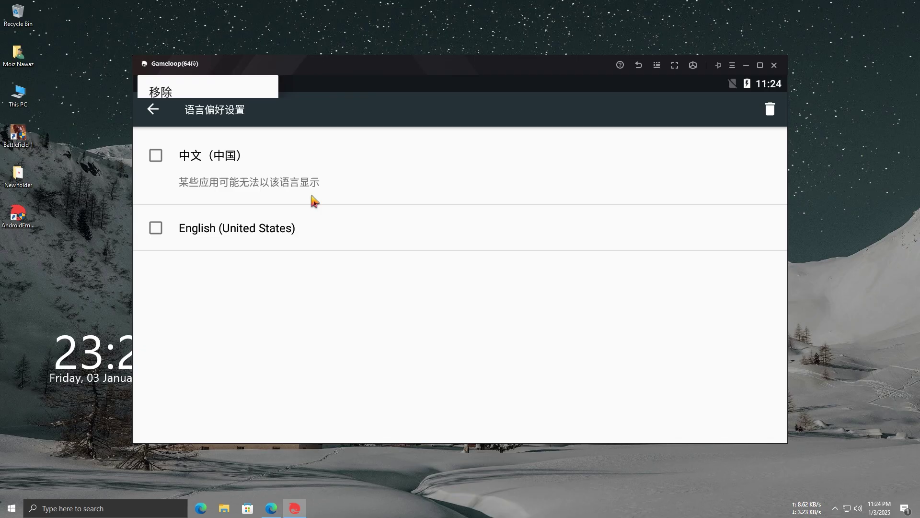
pyautogui.click(156, 156)
pyautogui.click(768, 110)
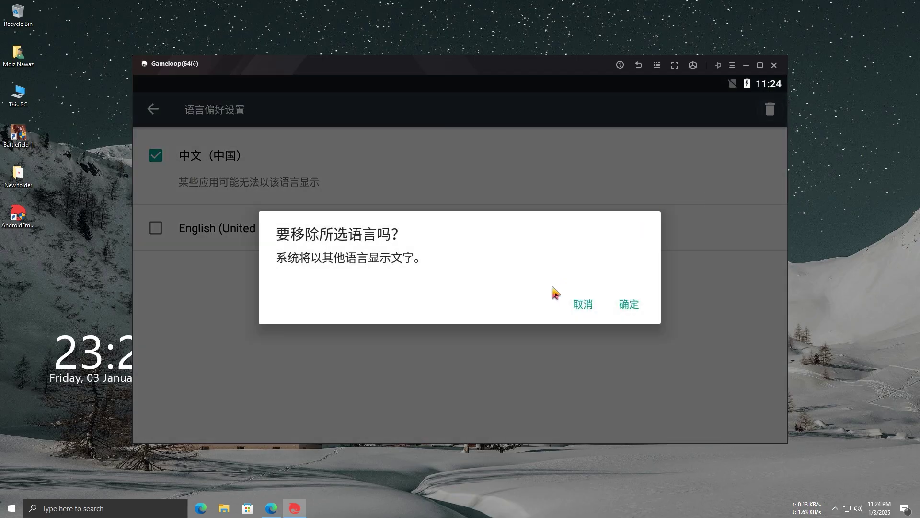
pyautogui.click(629, 305)
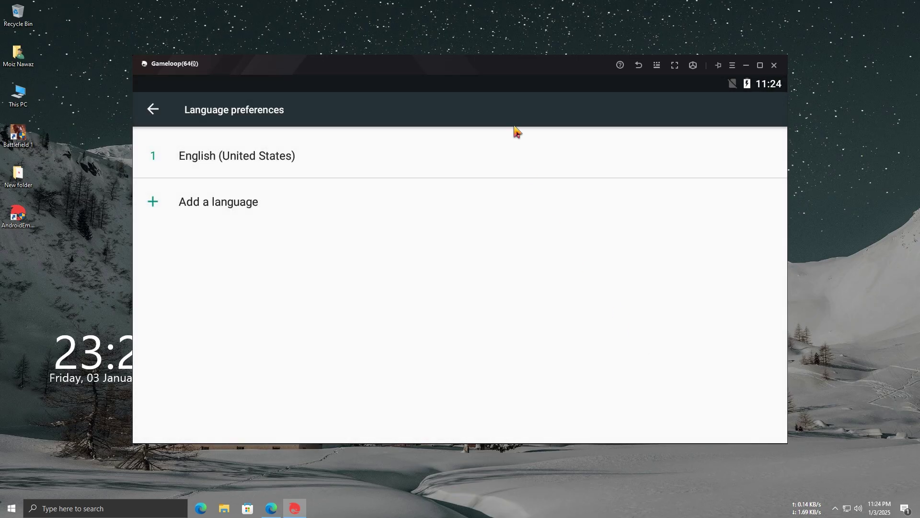
# - Leave the language settings and return to the emulator's Android home screen
pyautogui.click(639, 66)
pyautogui.click(638, 66)
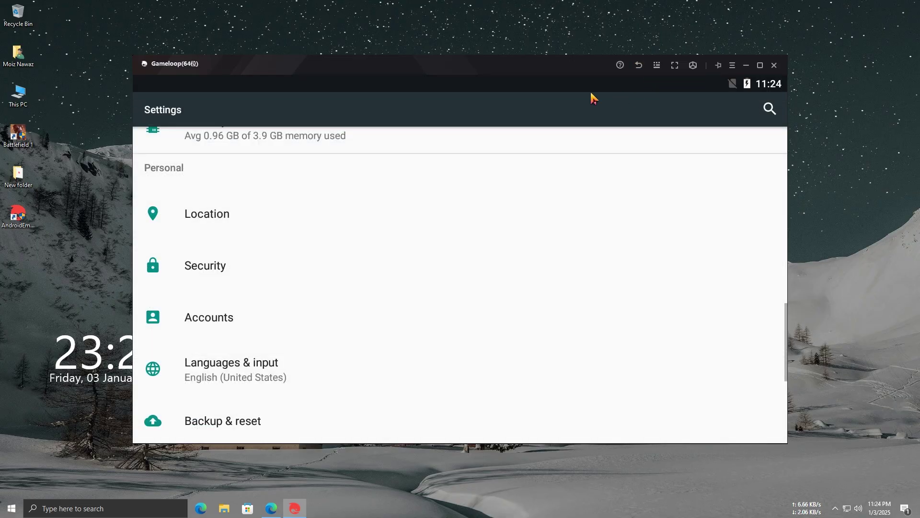
pyautogui.click(639, 65)
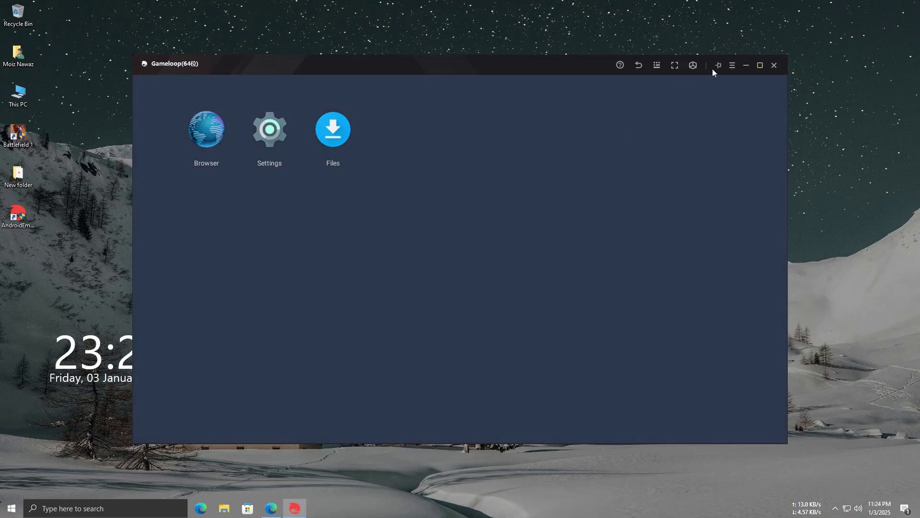
# - Open the emulator's settings center and turn off 开机启动 and 预约游戏自动下载, keeping 窗口固定最佳比例 enabled in the basic settings
pyautogui.click(733, 65)
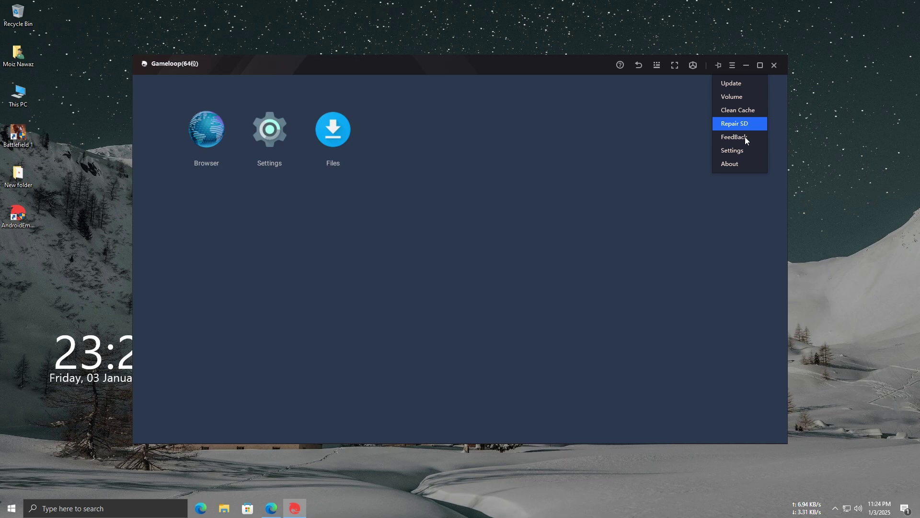
pyautogui.click(731, 151)
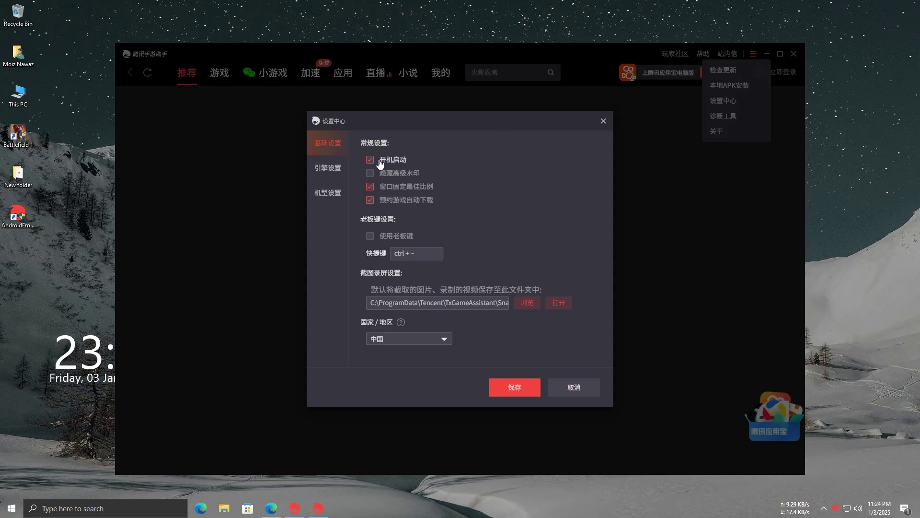
pyautogui.click(379, 161)
pyautogui.click(370, 187)
pyautogui.click(370, 200)
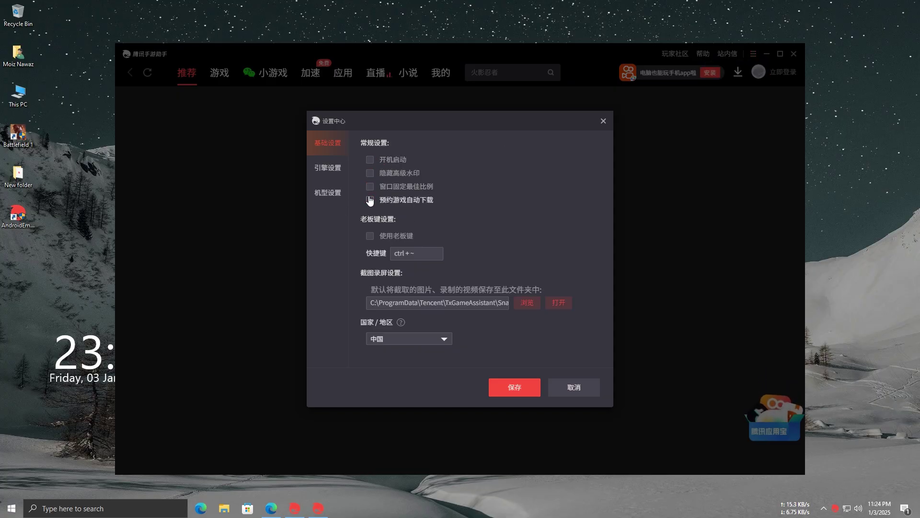
pyautogui.click(424, 188)
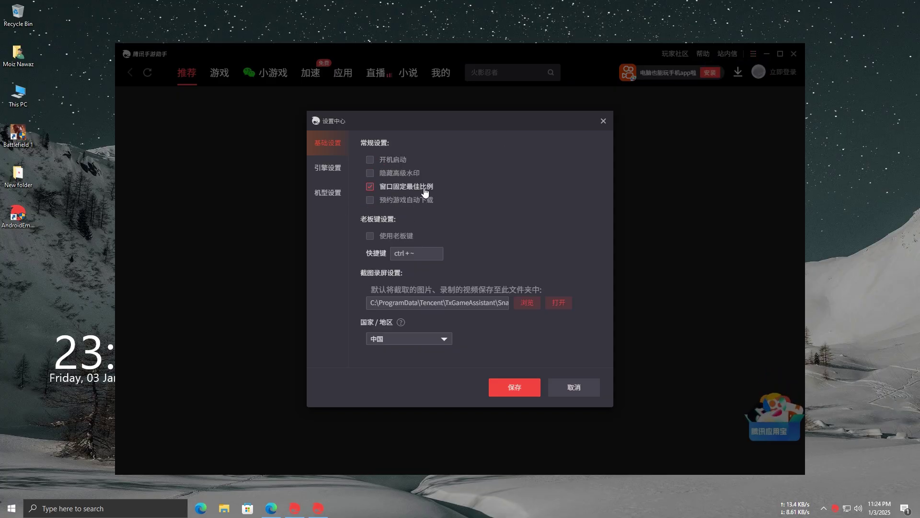
# - Set the engine rendering mode to DirectX+, enable 优先使用独立显卡, 启用垂直同步 and adb调试, and save the settings with the restart notice confirmed
pyautogui.click(330, 168)
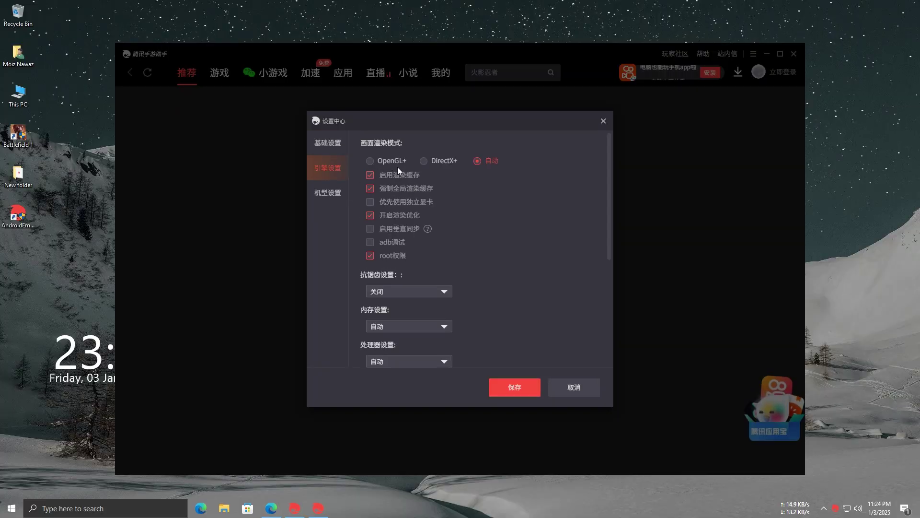
pyautogui.click(430, 162)
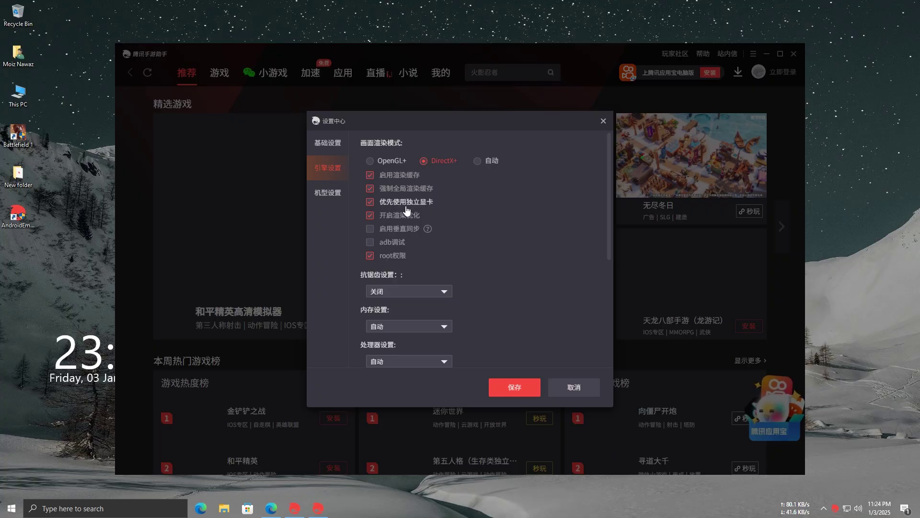
pyautogui.click(370, 229)
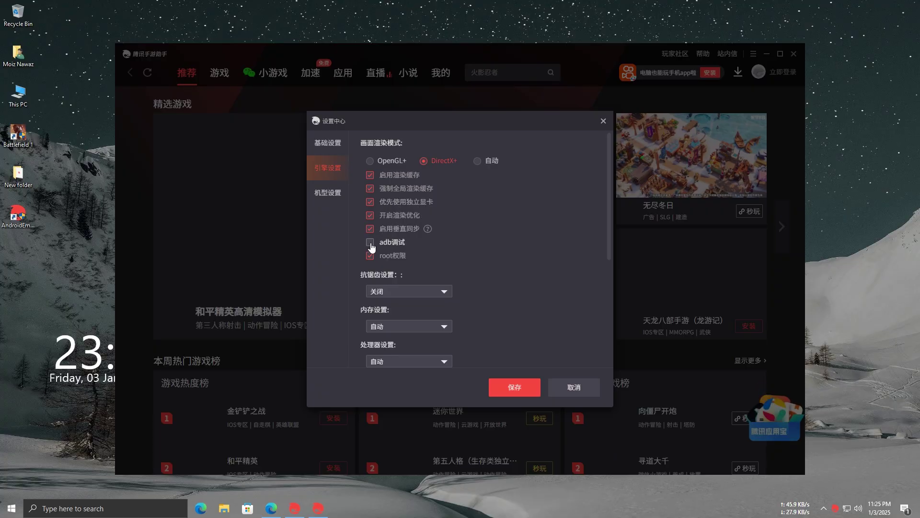
pyautogui.scroll(-3, 609, 199)
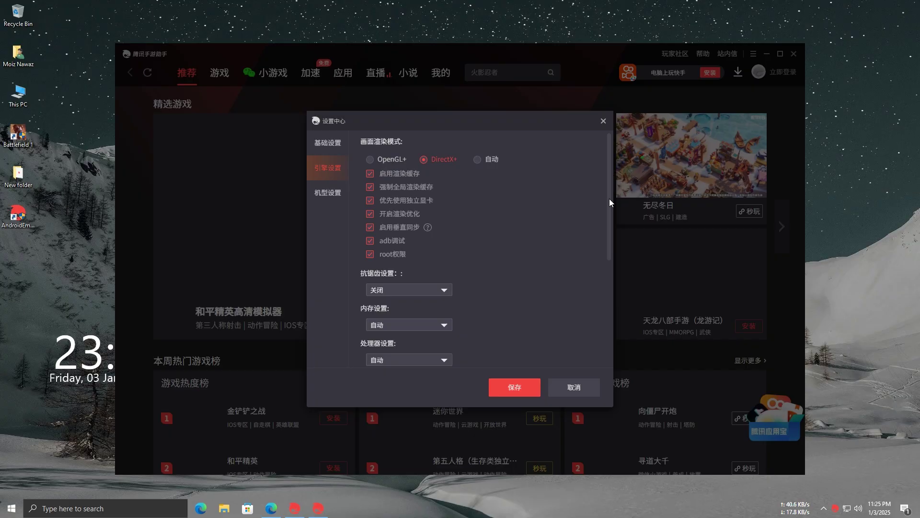
pyautogui.scroll(-2, 597, 267)
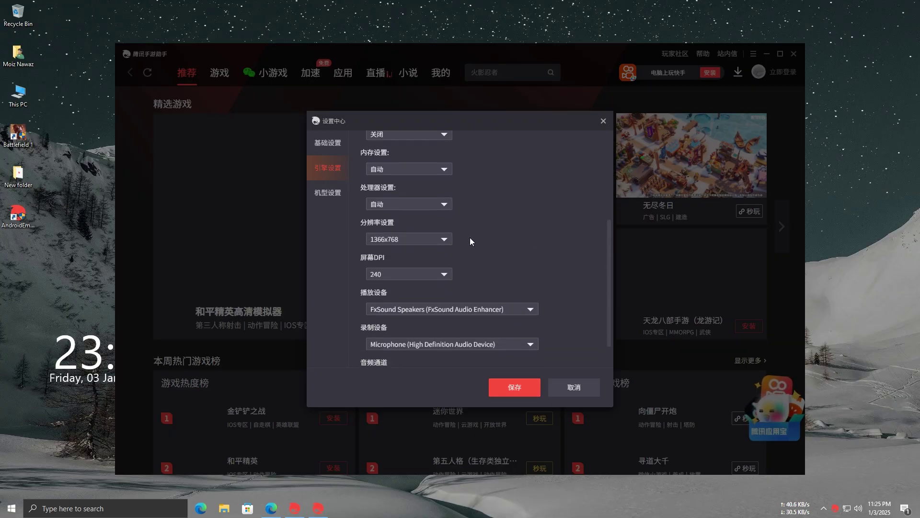
pyautogui.click(510, 387)
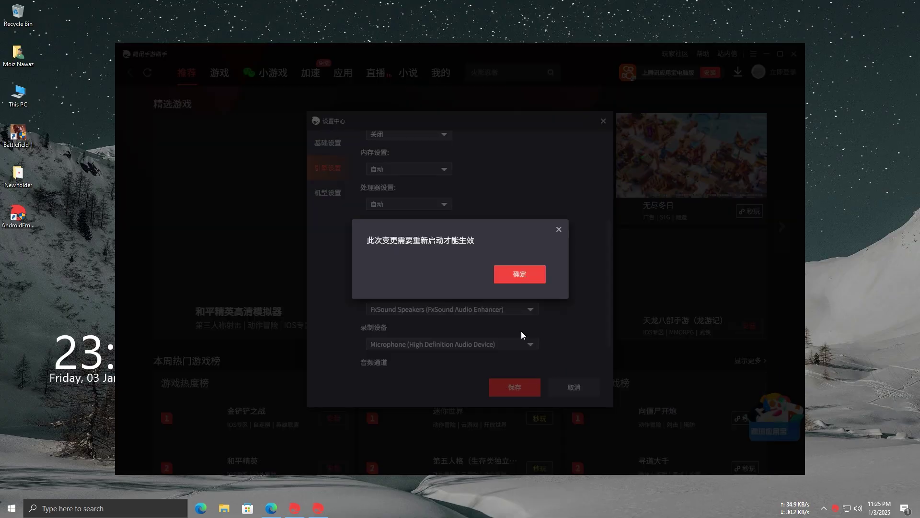
pyautogui.click(516, 276)
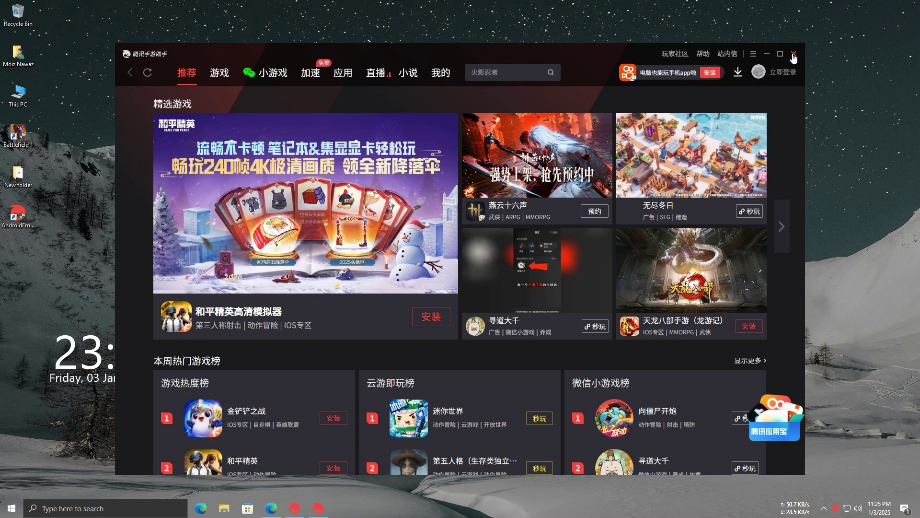
# - Close the 腾讯手游助手 window and exit the Gameloop emulator, confirming the exit
pyautogui.click(794, 55)
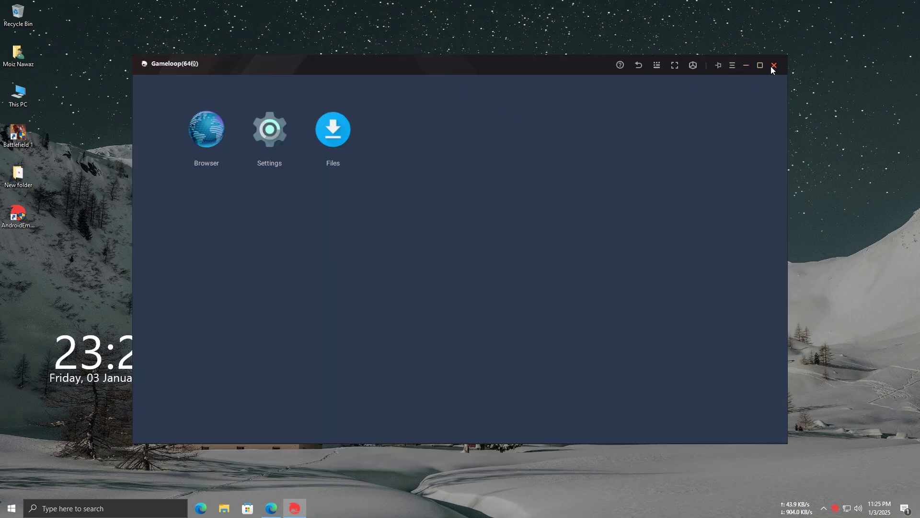
pyautogui.click(776, 65)
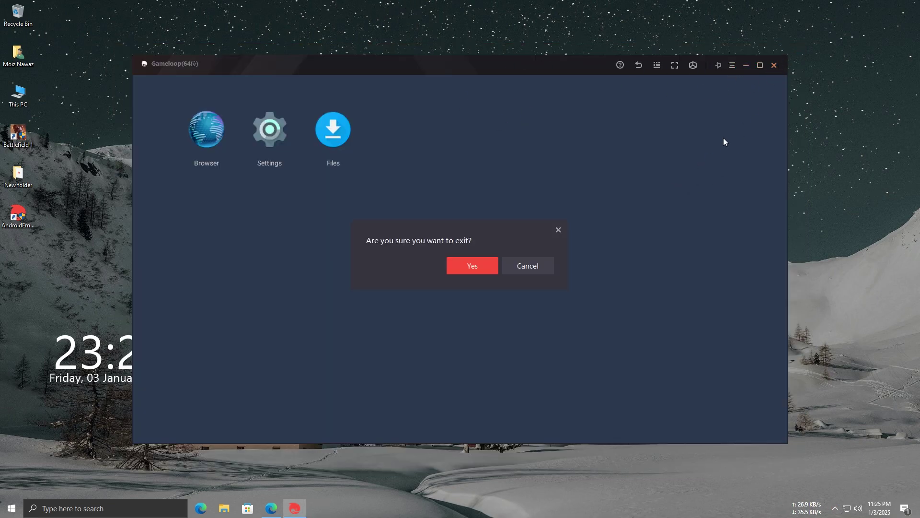
pyautogui.click(463, 266)
# - Refresh the desktop and relaunch the emulator from its AndroidEmulator desktop shortcut
pyautogui.rightClick(218, 14)
pyautogui.click(273, 59)
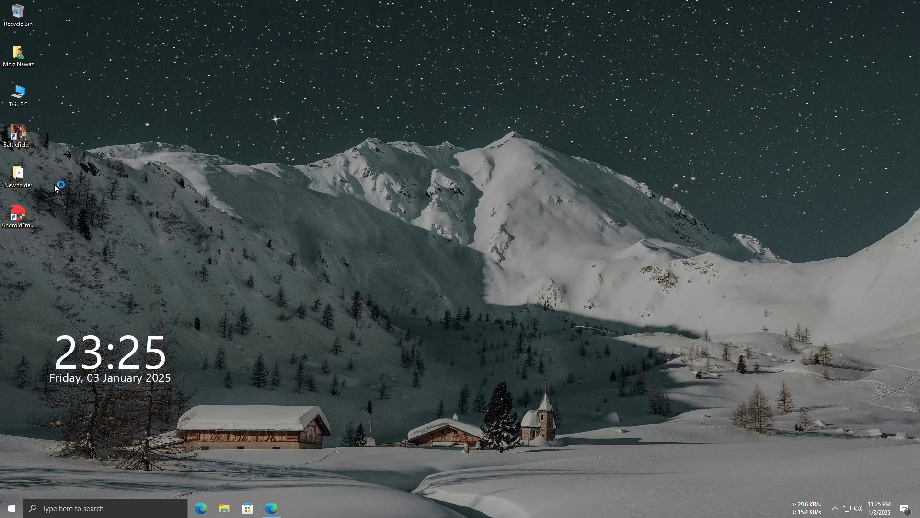
pyautogui.rightClick(23, 212)
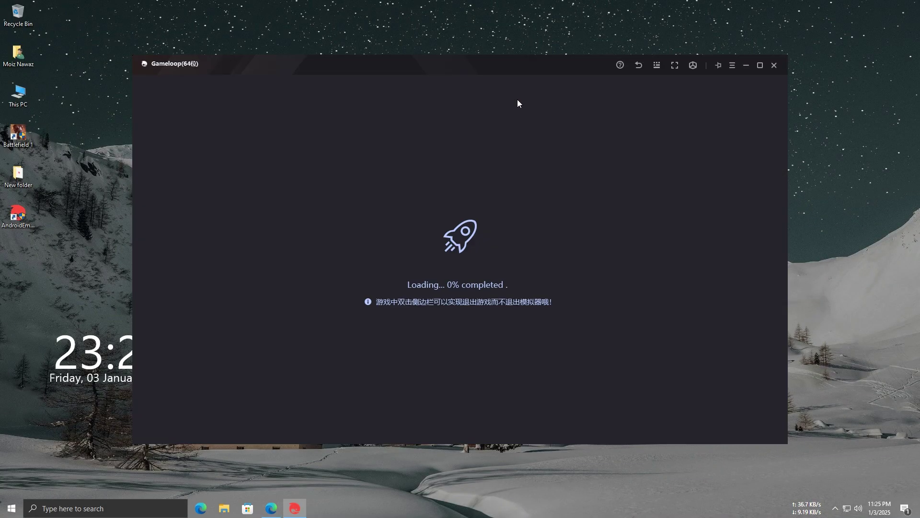
pyautogui.rightClick(425, 16)
pyautogui.click(469, 55)
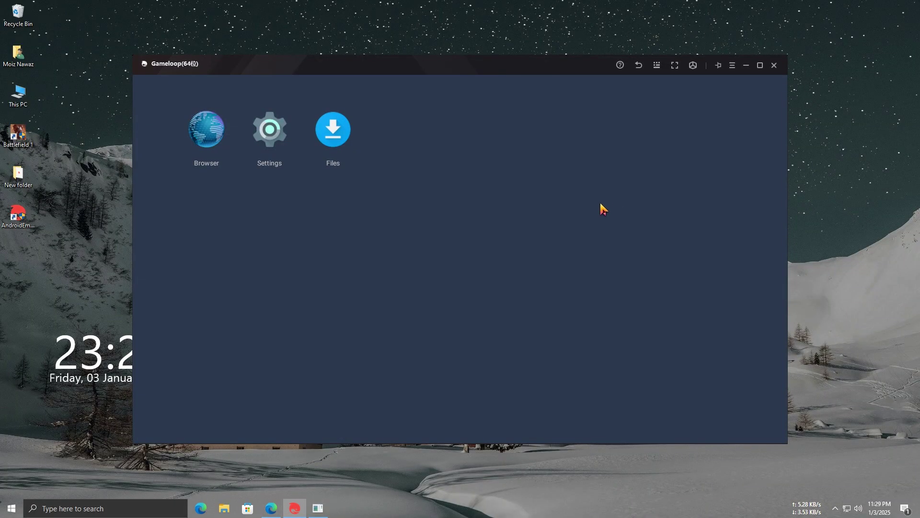
# - Run Optimiser.exe from the Installer folder inside the desktop's New folder
pyautogui.click(25, 178)
pyautogui.doubleClick(25, 178)
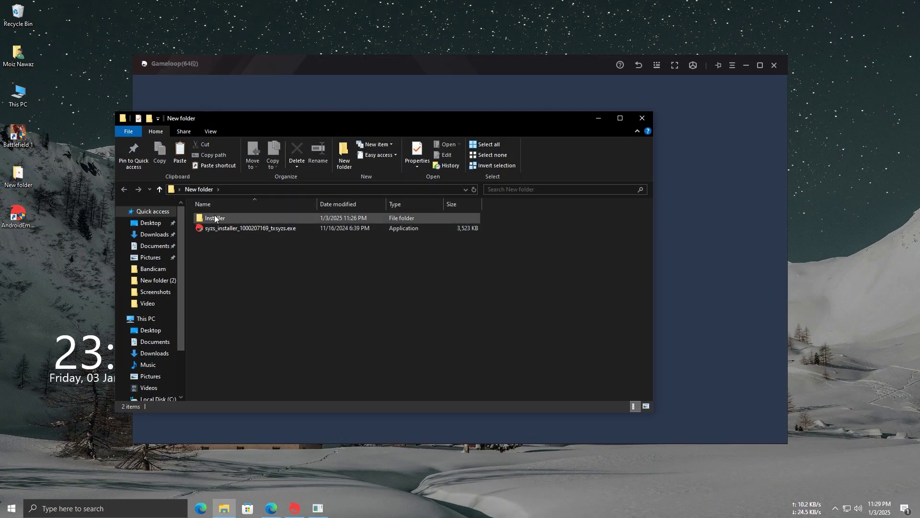
pyautogui.doubleClick(214, 217)
pyautogui.click(215, 227)
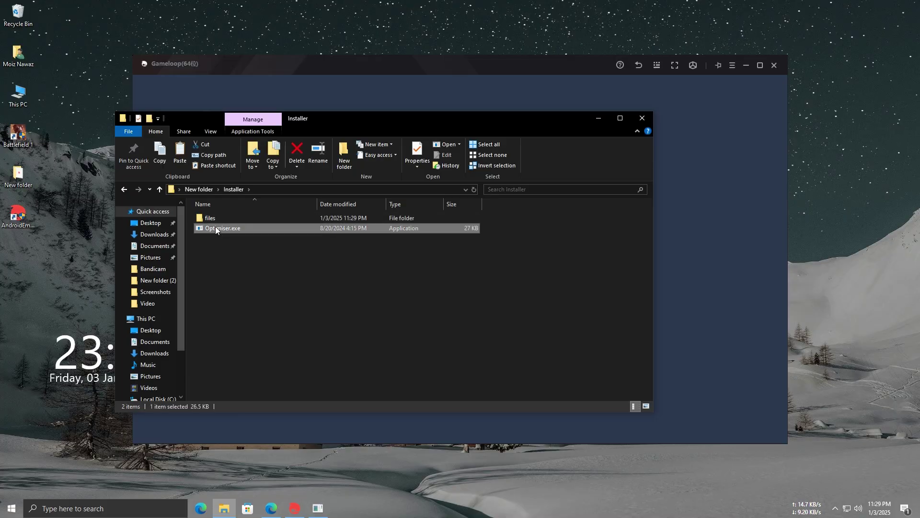
pyautogui.rightClick(215, 227)
pyautogui.click(262, 243)
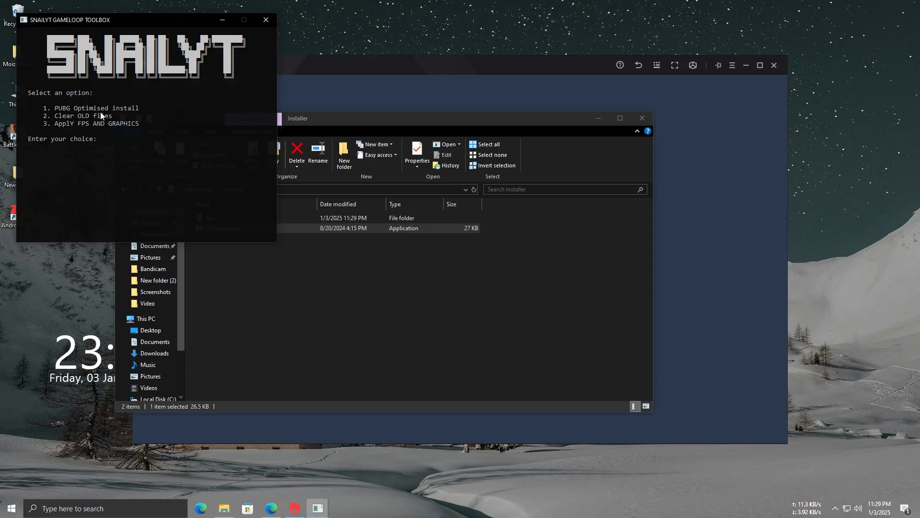
# - Run the toolbox's PUBG Optimised install option, and close the toolbox and the Installer folder window
pyautogui.press('Return')
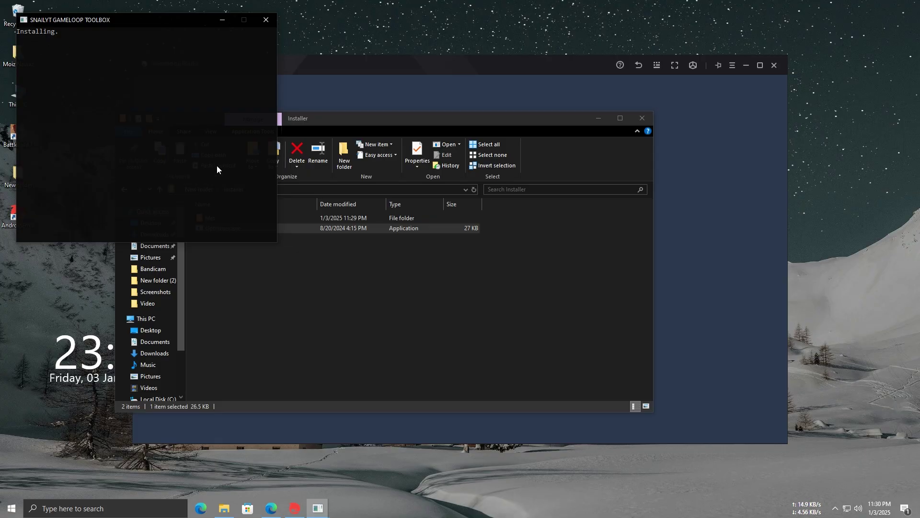
pyautogui.click(265, 20)
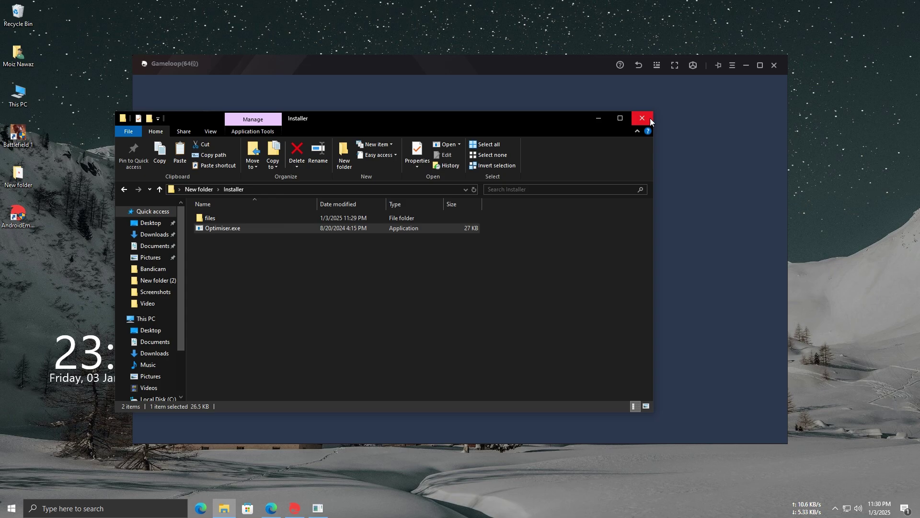
pyautogui.click(642, 118)
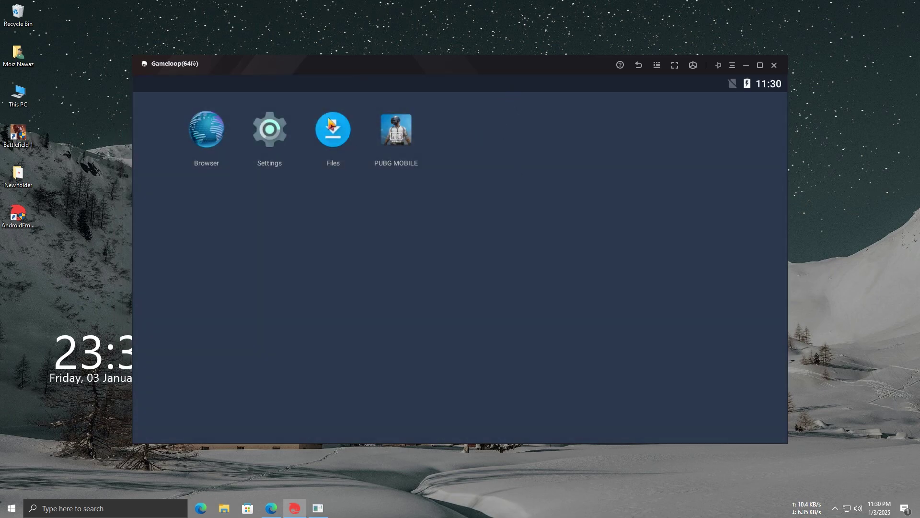
# - Try to launch PUBG MOBILE in the emulator and accept the request to reboot it
pyautogui.click(732, 65)
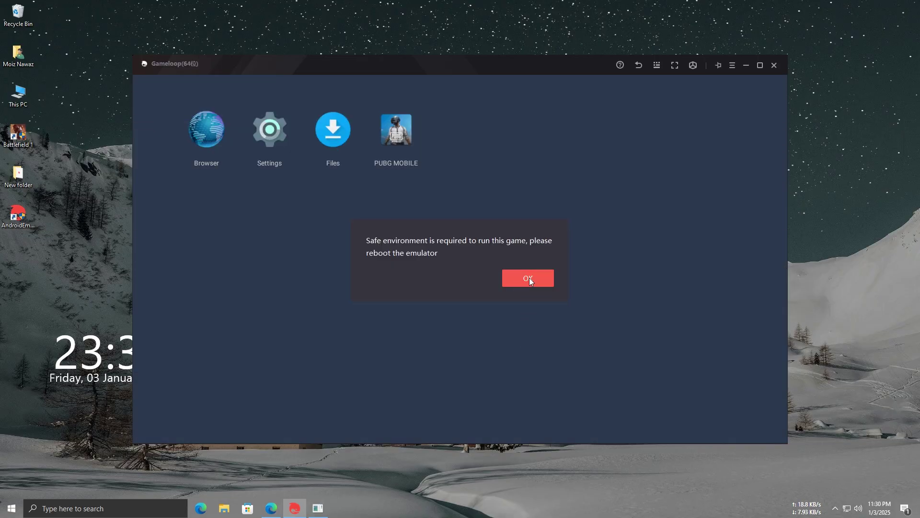
pyautogui.click(529, 274)
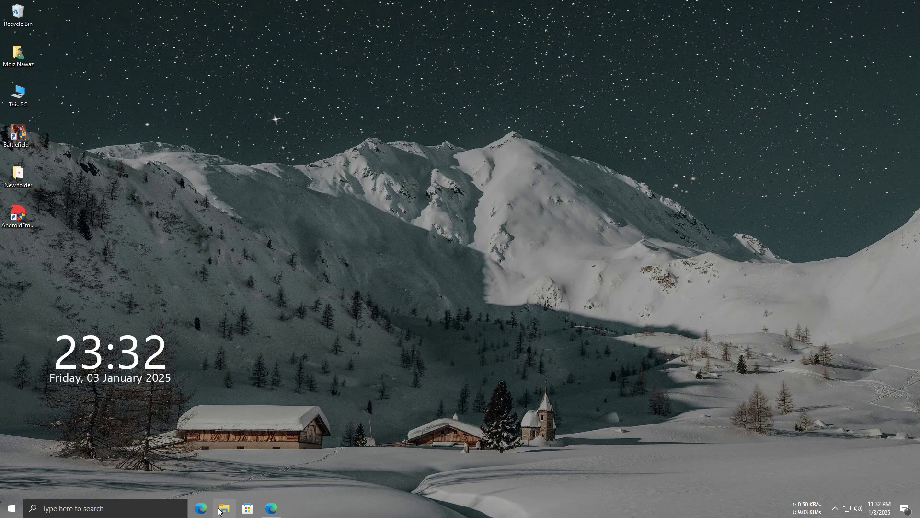
# - Open the file location of the AndroidEmulator desktop shortcut, the TxGameAssistant\ui folder on drive D
pyautogui.click(218, 511)
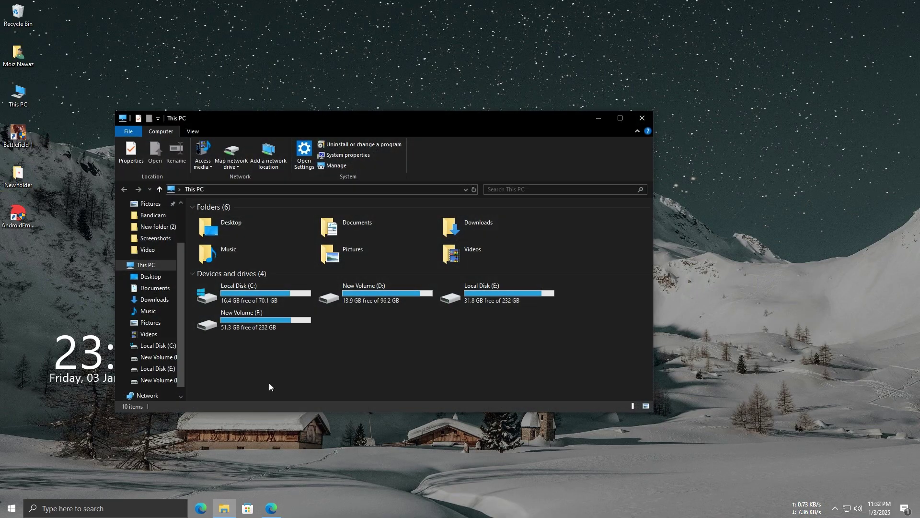
pyautogui.rightClick(27, 223)
pyautogui.click(60, 242)
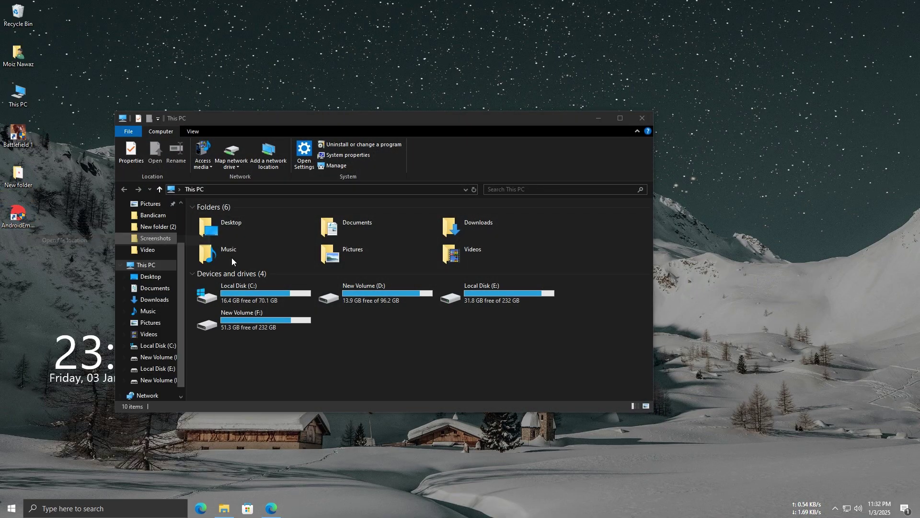
pyautogui.click(631, 130)
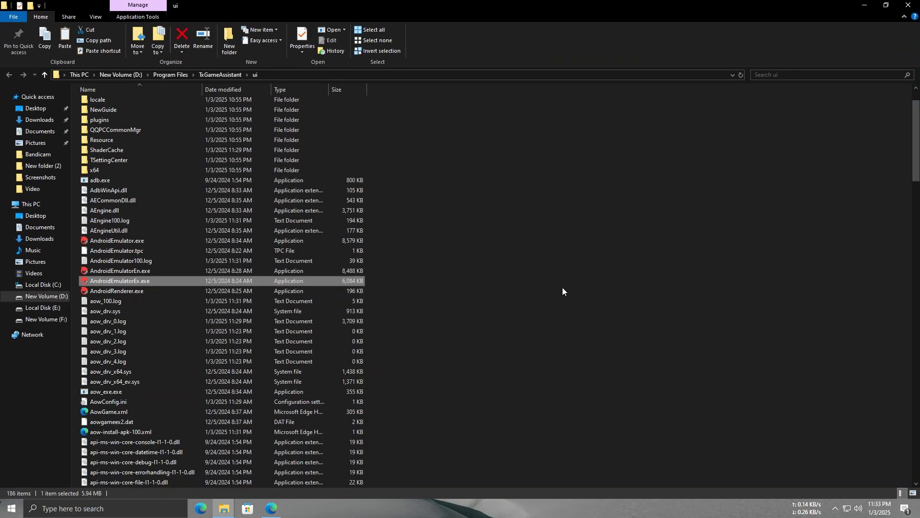
# - Duplicate AndroidEmulator.exe within the ui folder
pyautogui.click(122, 242)
pyautogui.hotkey('ctrl', 'c')
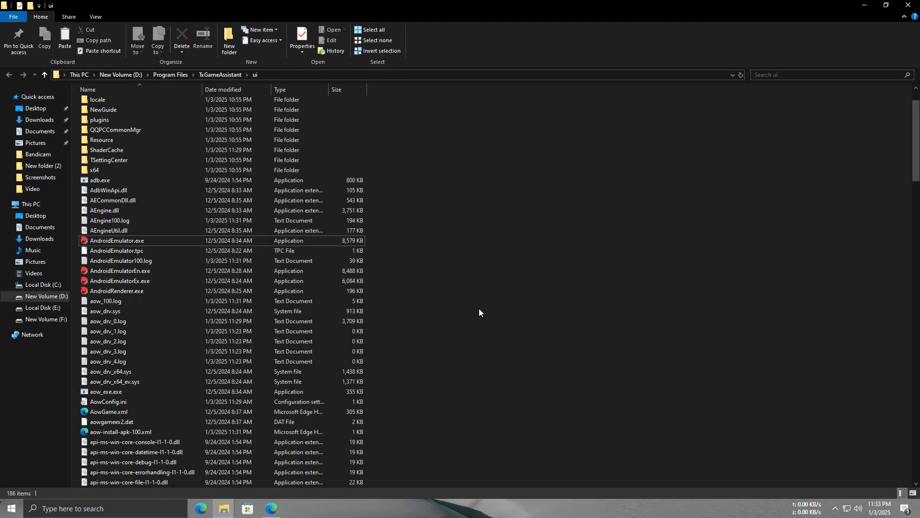
pyautogui.hotkey('ctrl', 'v')
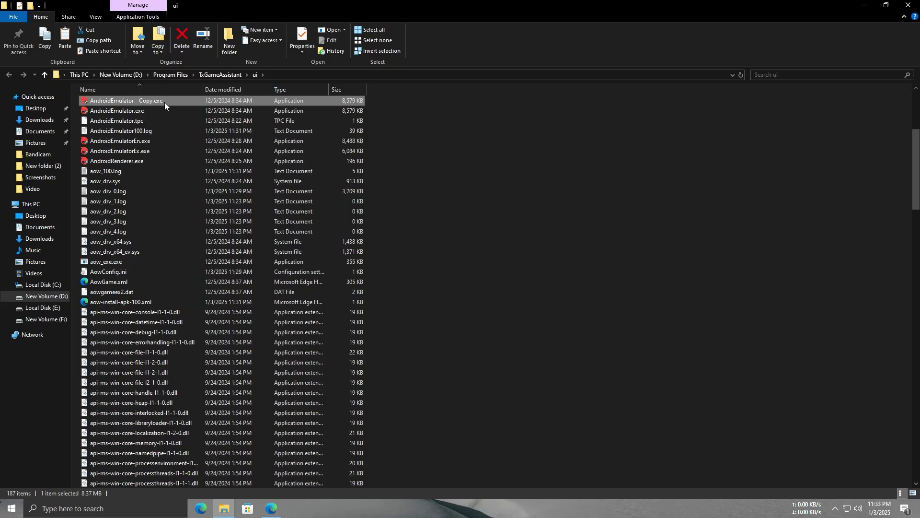
# - Delete AndroidEmulatorEx.exe from the ui folder
pyautogui.scroll(2, 896, 194)
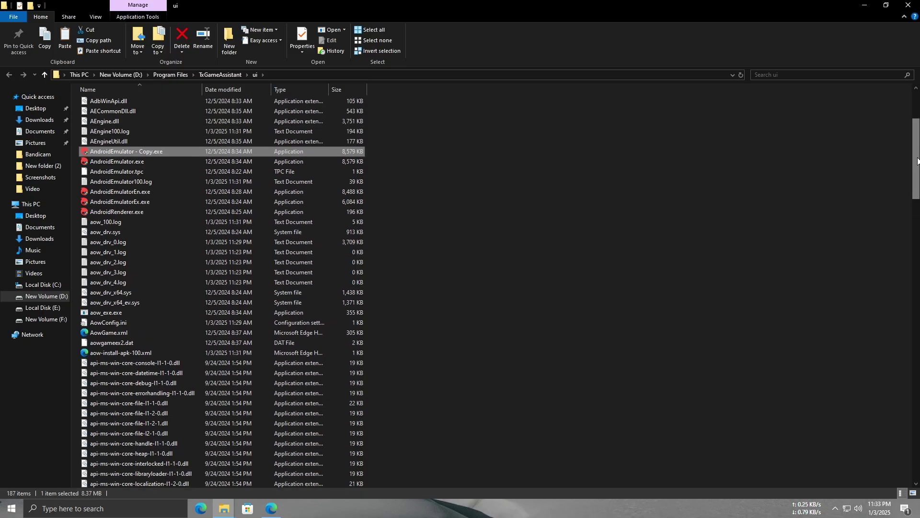
pyautogui.scroll(5, 918, 161)
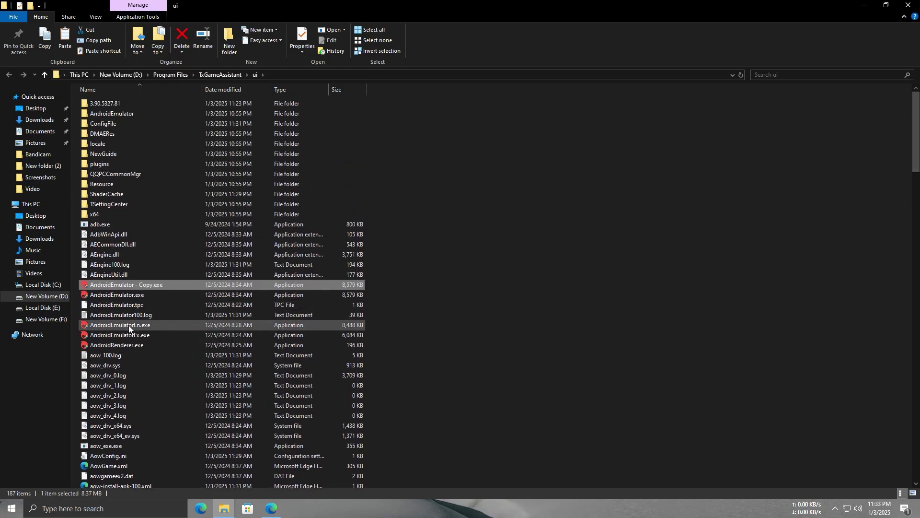
pyautogui.click(138, 334)
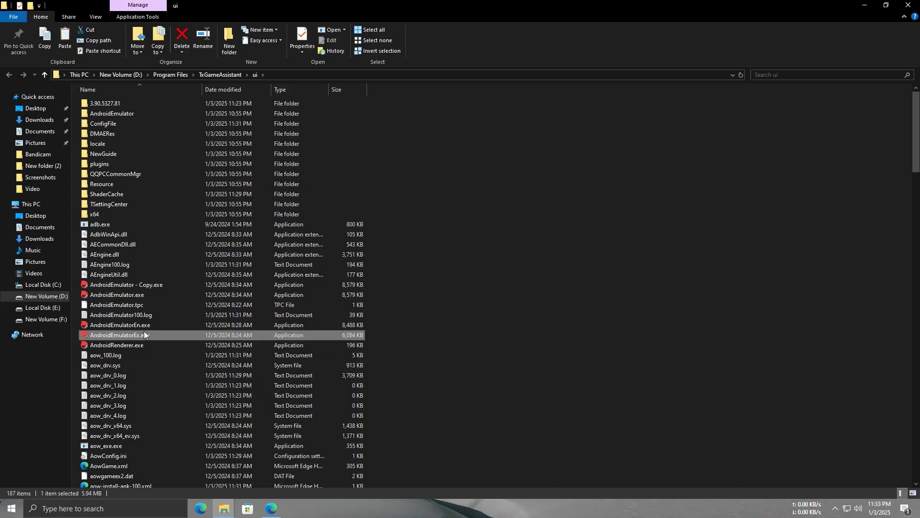
pyautogui.press('Delete')
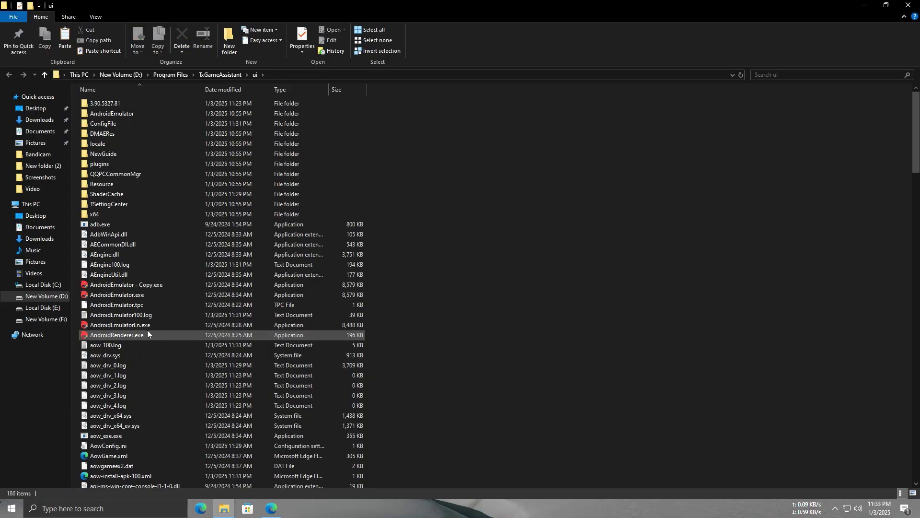
# - Rename the copied emulator executable in the ui folder to AndroidEmulatorEx.exe
pyautogui.click(148, 285)
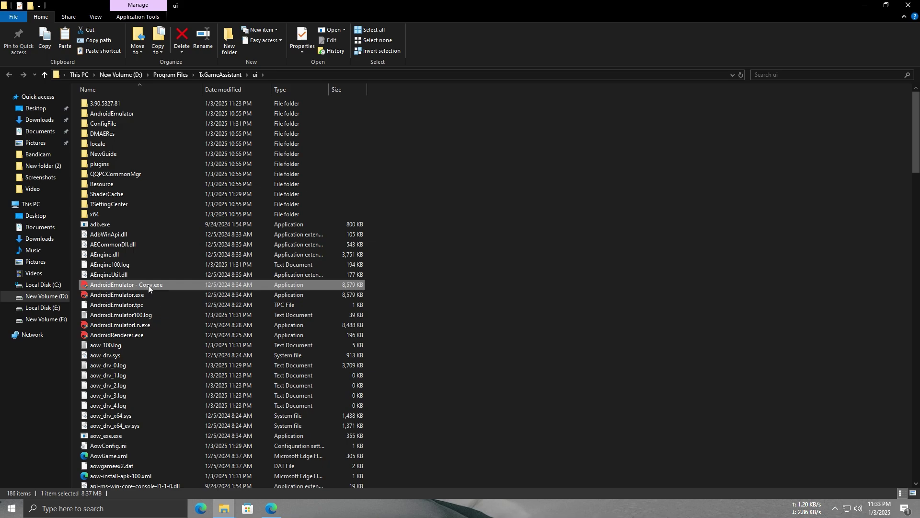
pyautogui.press('F2')
pyautogui.click(137, 286)
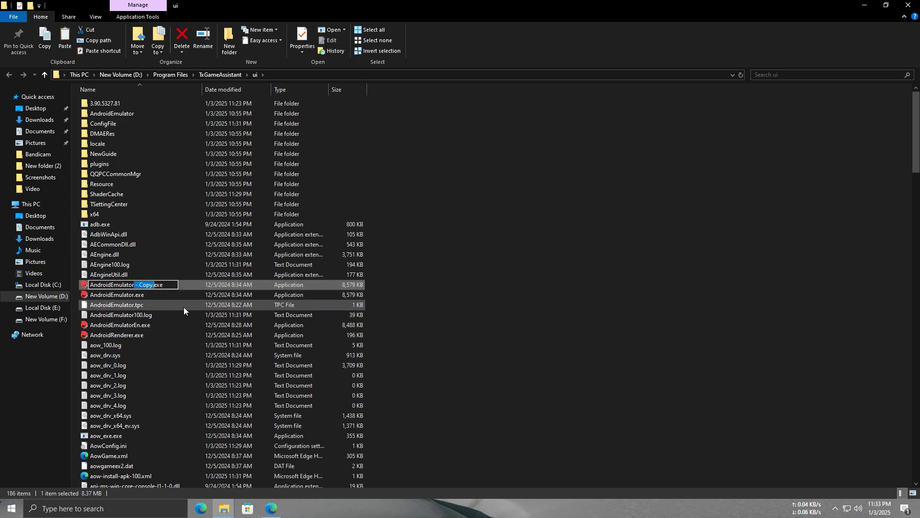
pyautogui.press('BackSpace')
pyautogui.write('Ex')
pyautogui.click(430, 286)
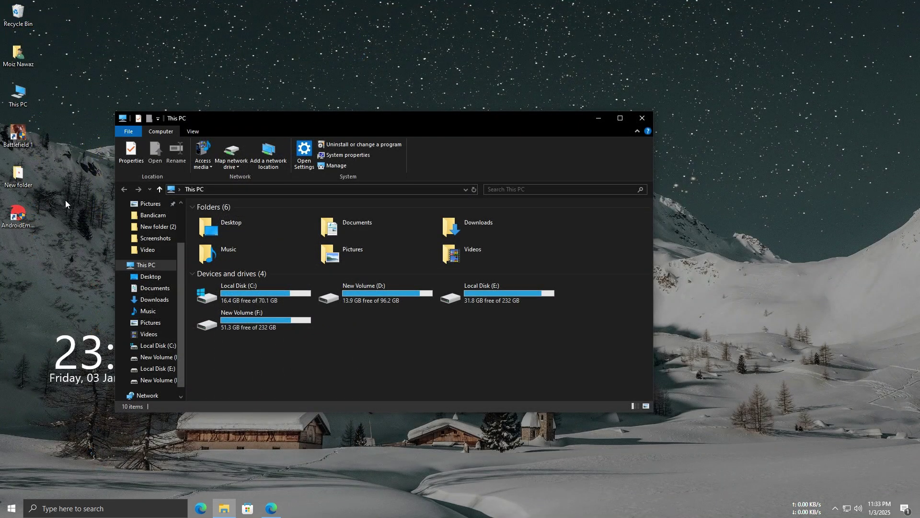
# - Run the AndroidEmulatorEx desktop shortcut as administrator and close the This PC window
pyautogui.rightClick(14, 211)
pyautogui.click(52, 282)
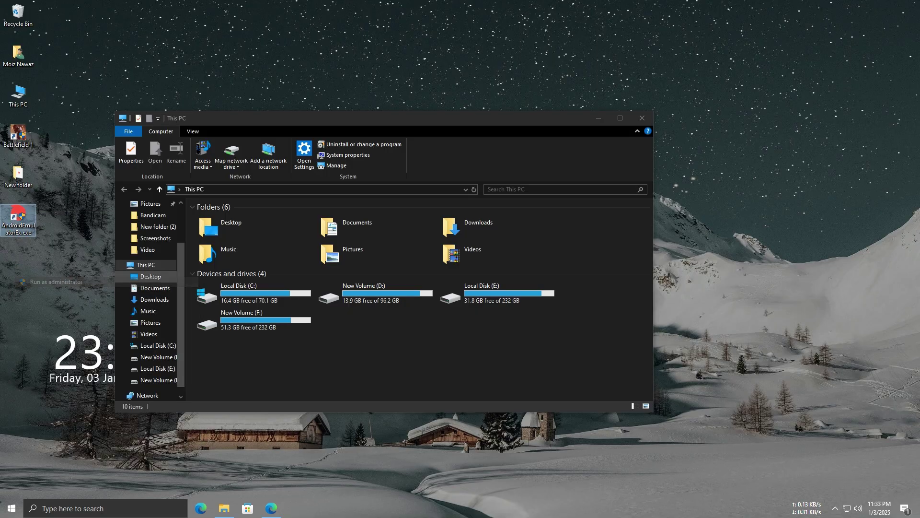
pyautogui.click(642, 118)
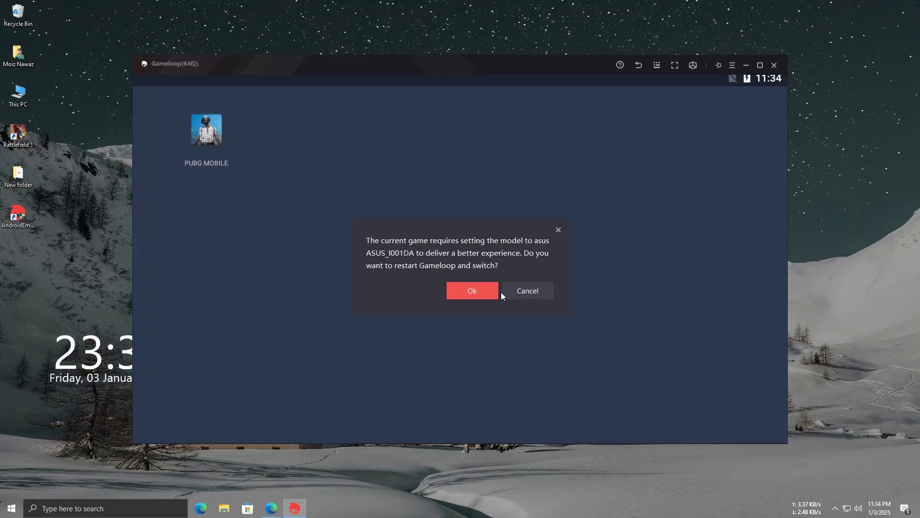
# - Start PUBG MOBILE without switching the device model, postpone the restart for the changed resolution, and set the emulator to full screen
pyautogui.click(522, 292)
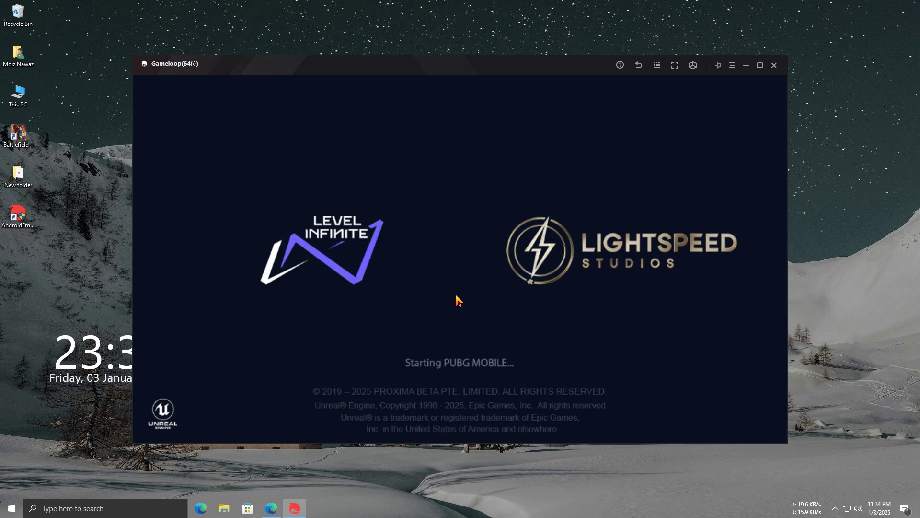
pyautogui.click(424, 333)
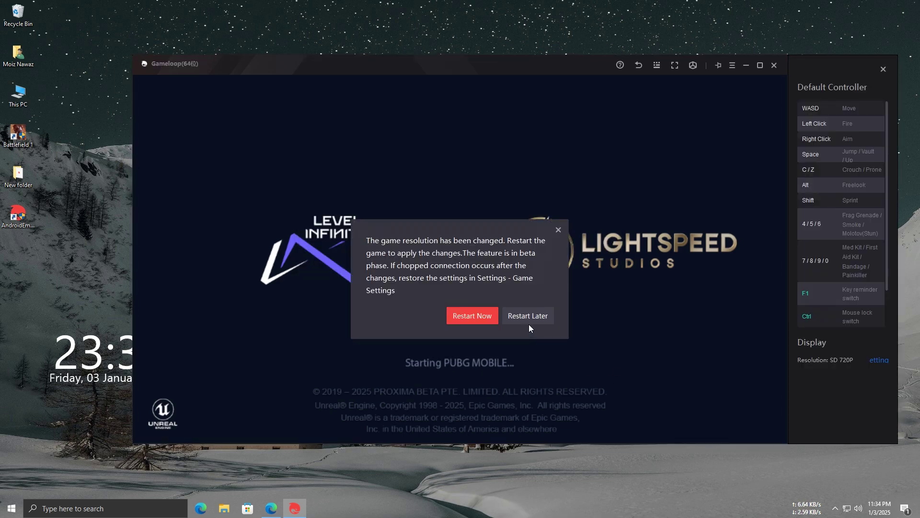
pyautogui.click(529, 316)
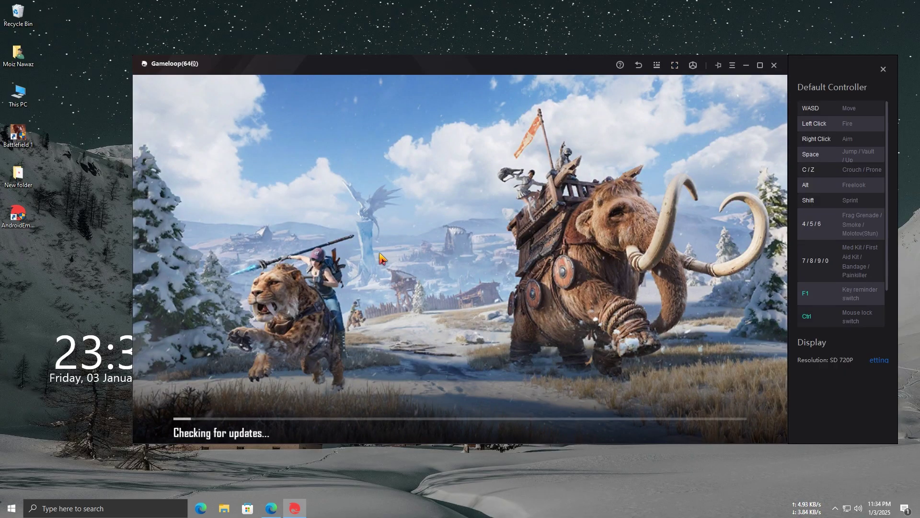
pyautogui.click(675, 65)
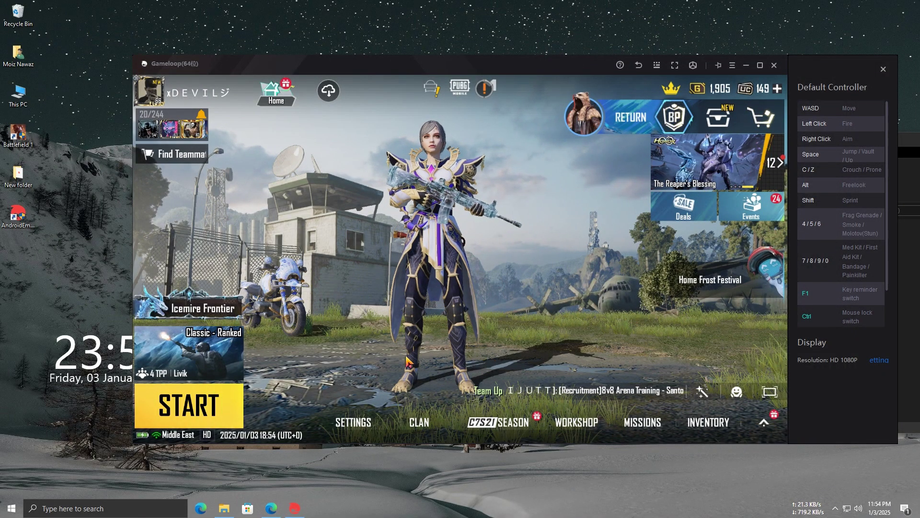
# - Set the match mode to the unranked Arena's Team Deathmatch on the Warehouse map
pyautogui.click(216, 366)
pyautogui.click(216, 261)
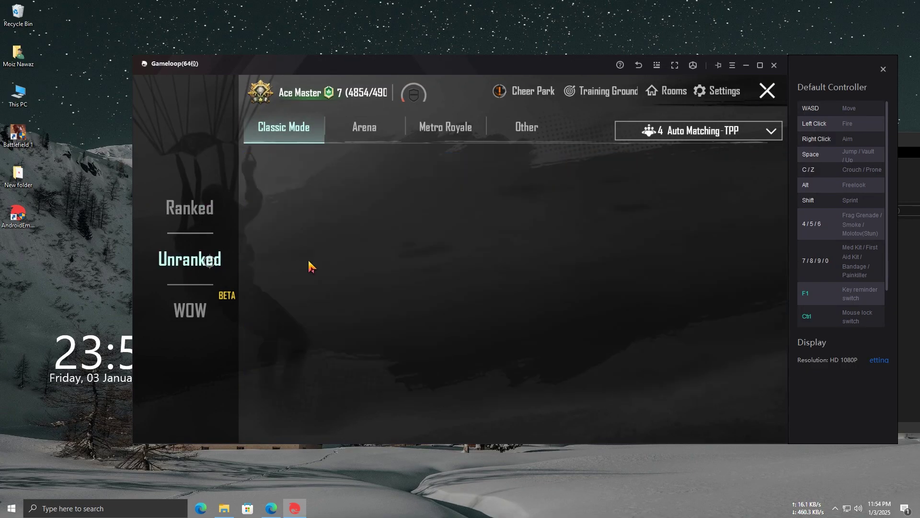
pyautogui.click(384, 127)
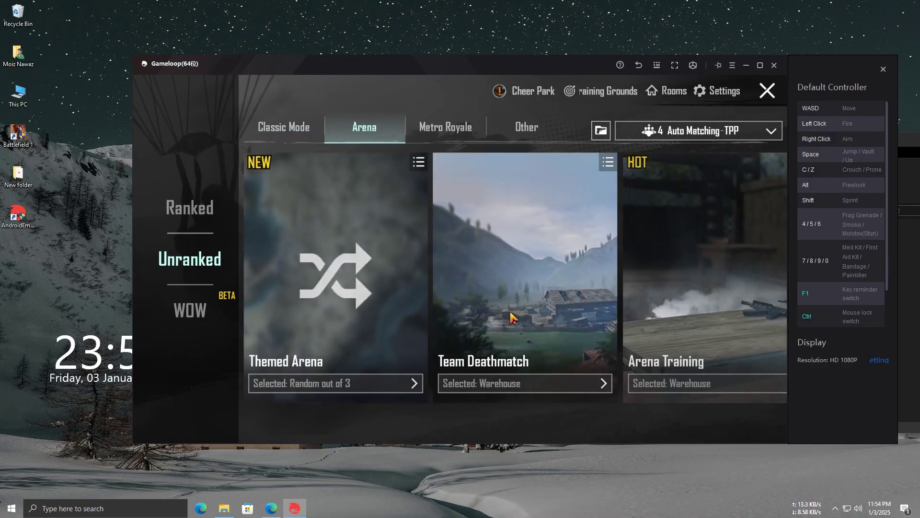
pyautogui.click(589, 381)
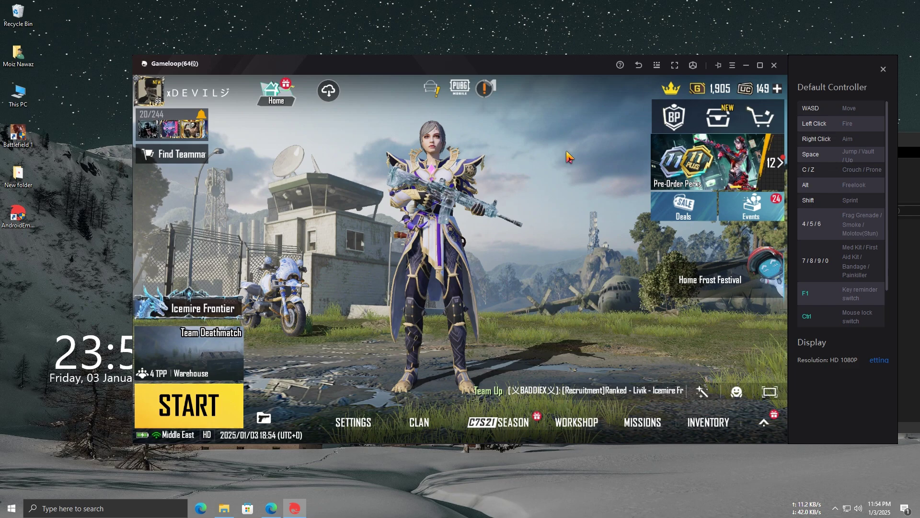